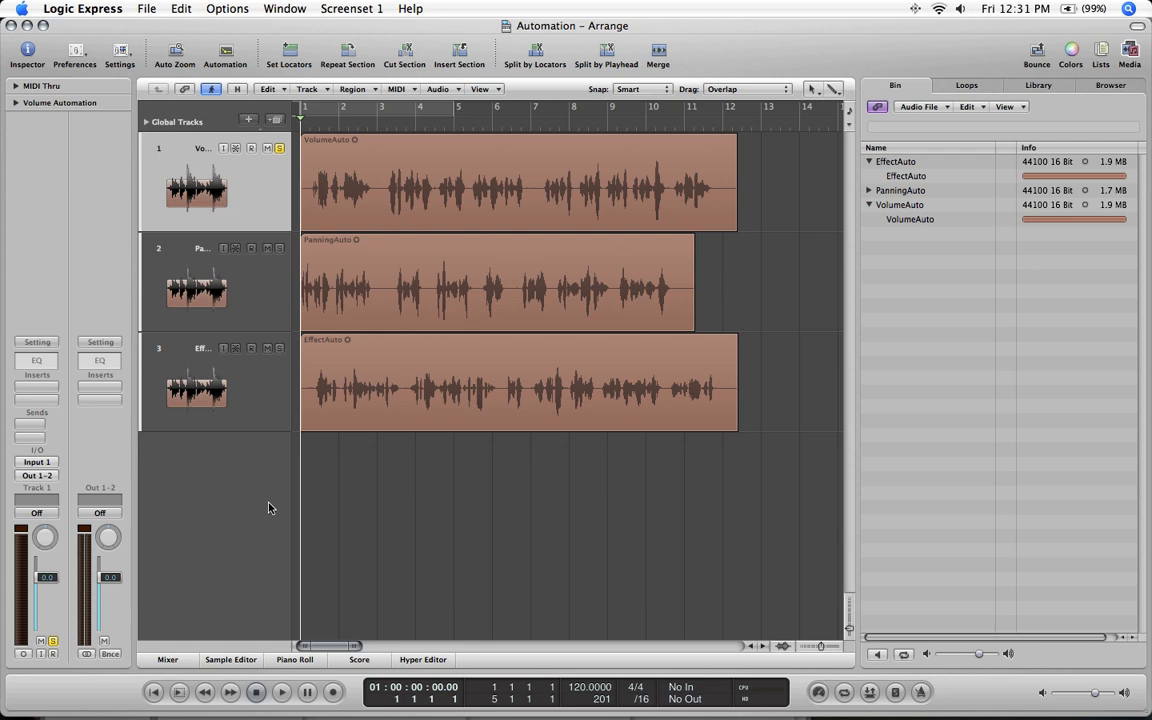
Show the mixer and set the Volume Automation track's automation mode to Write, accepting the warning
{"action": "left_click", "coordinate": [167, 660]}
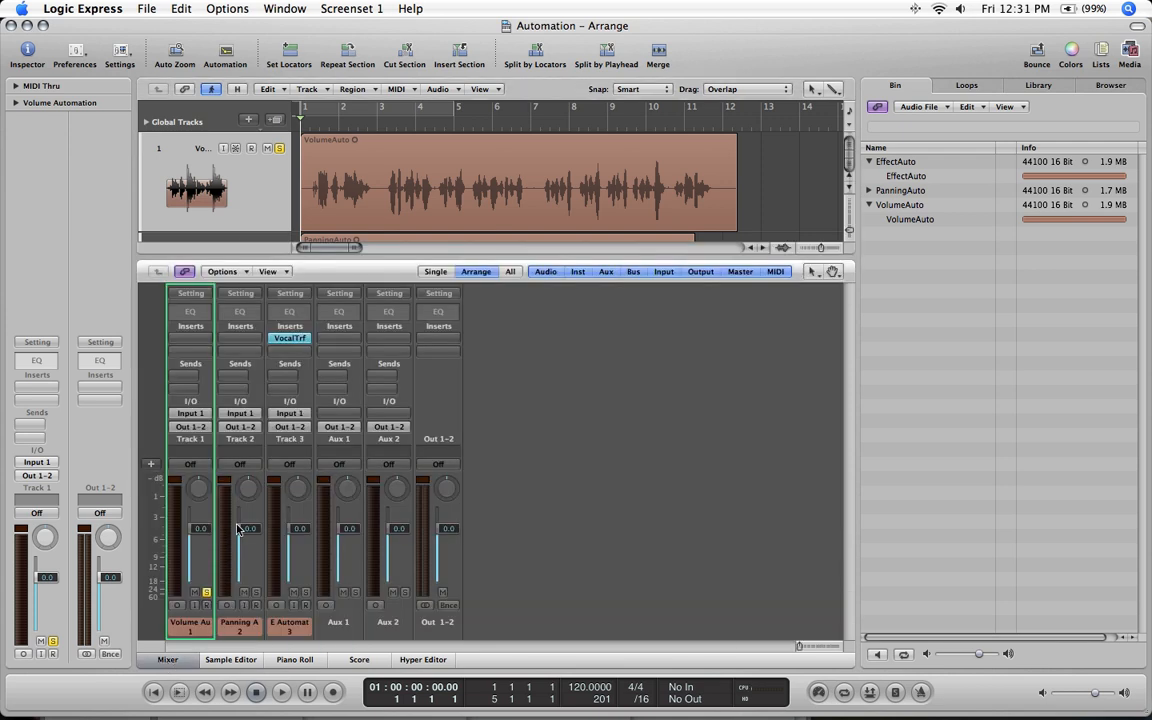
{"action": "left_click", "coordinate": [186, 466]}
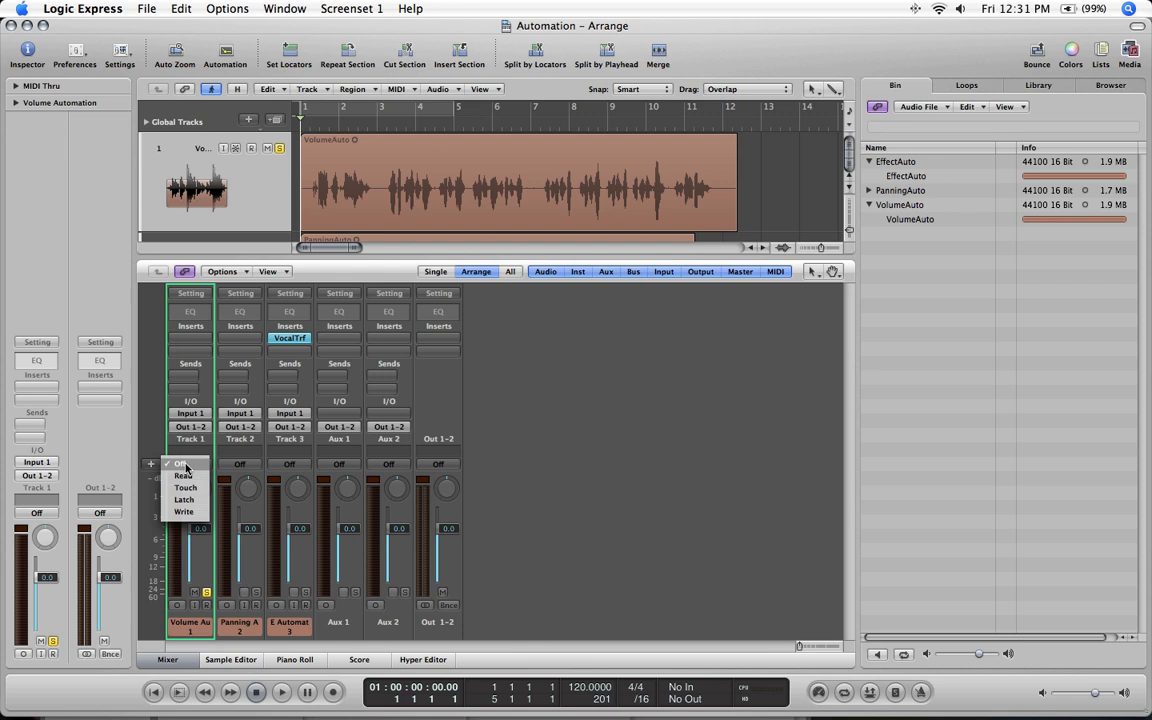
{"action": "left_click", "coordinate": [186, 513]}
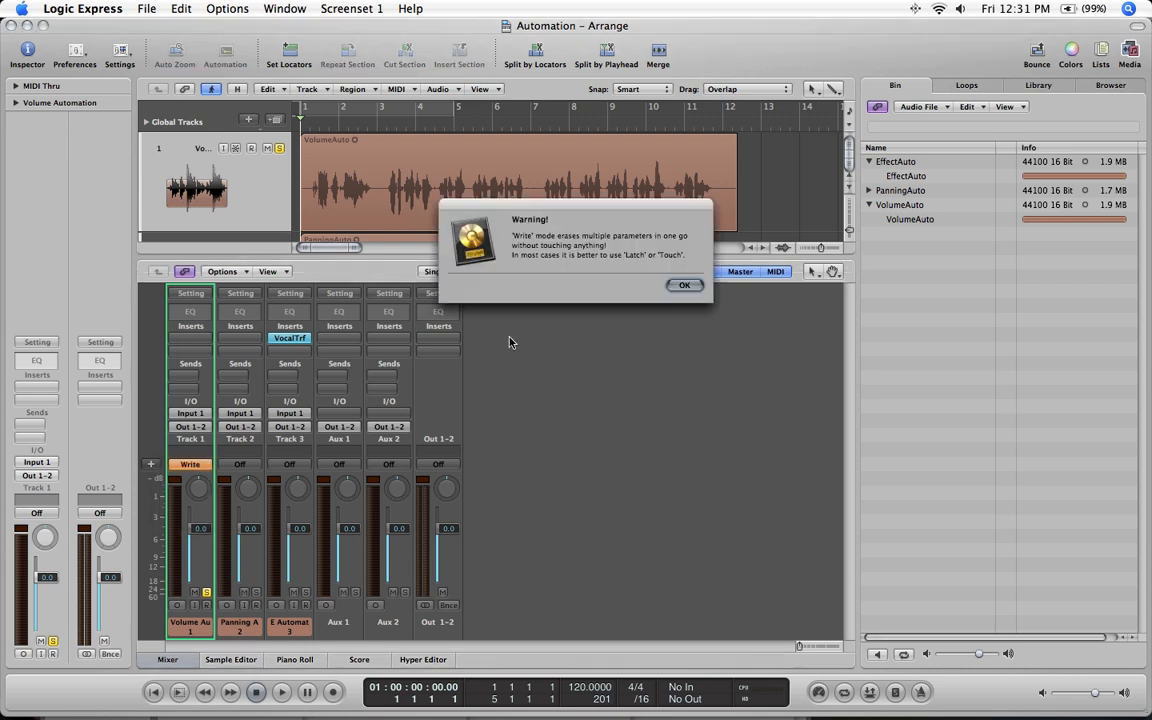
{"action": "left_click", "coordinate": [683, 287]}
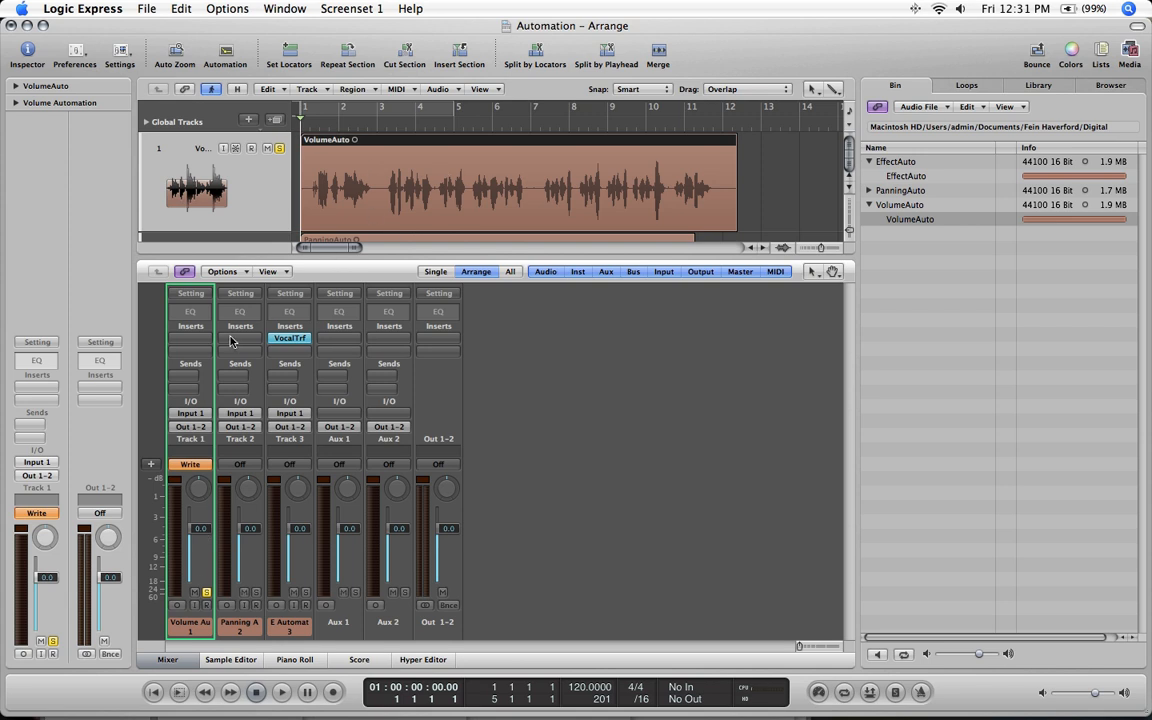
Record volume automation on track 1 during playback, dipping the fader to about -35 dB near bar 7 and raising it back around 0 dB
{"action": "key", "text": "space"}
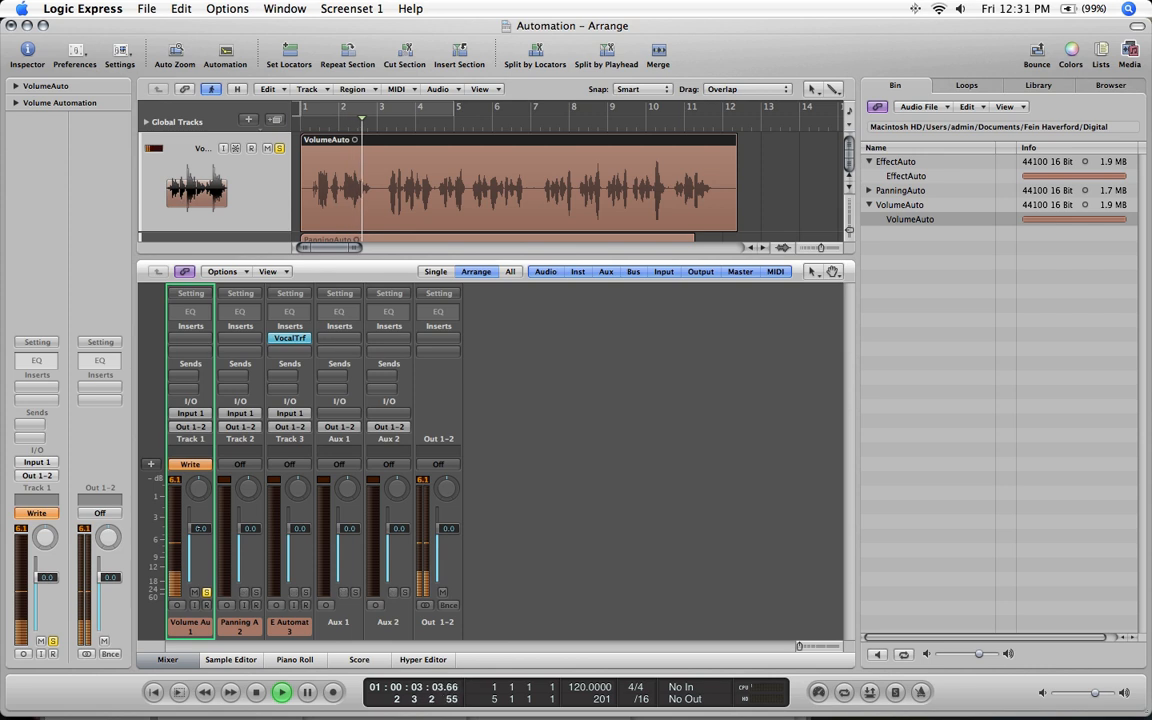
{"action": "mouse_move", "coordinate": [200, 528]}
{"action": "left_mouse_down"}
{"action": "mouse_move", "coordinate": [200, 571]}
{"action": "mouse_move", "coordinate": [200, 515]}
{"action": "mouse_move", "coordinate": [200, 530]}
{"action": "left_mouse_up"}
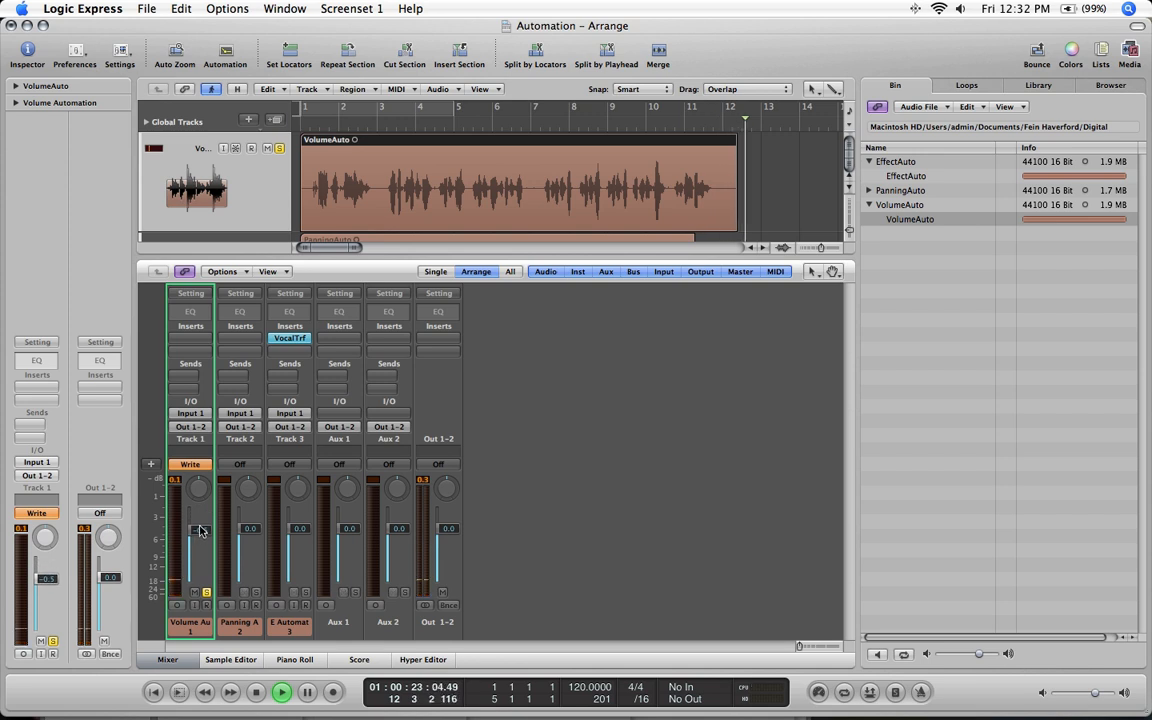
{"action": "key", "text": "space"}
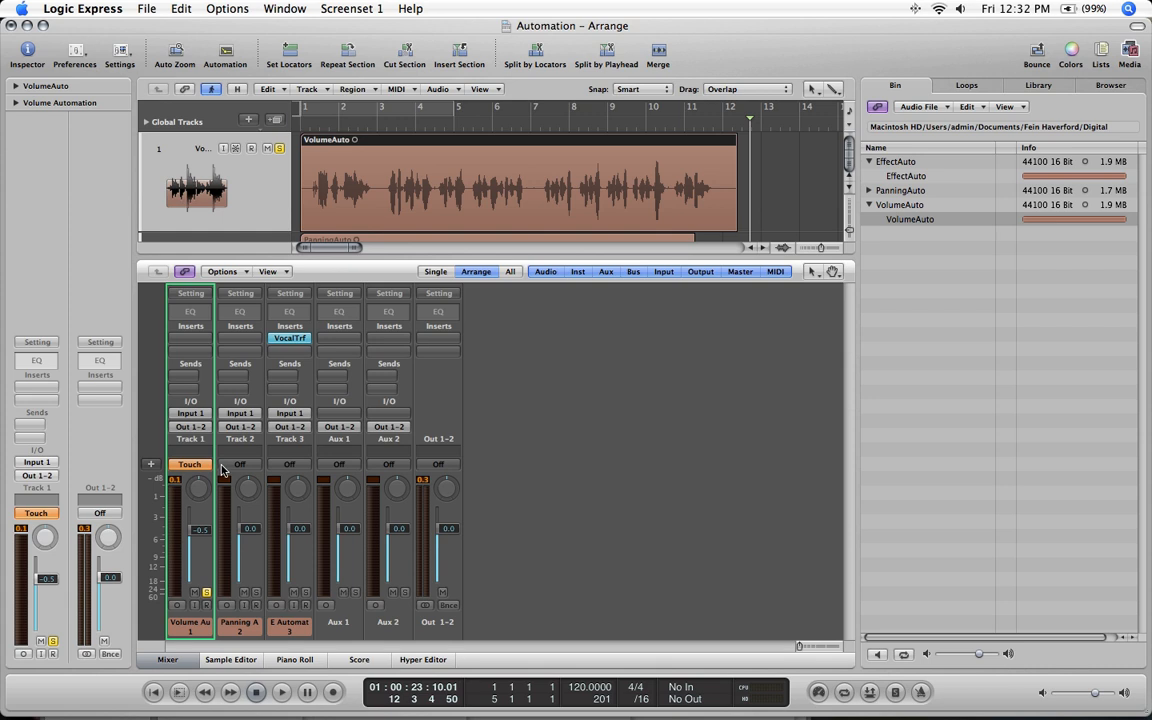
Play back the recorded volume automation from the project start, then move the playhead to about bar 3
{"action": "key", "text": "Return"}
{"action": "key", "text": "space"}
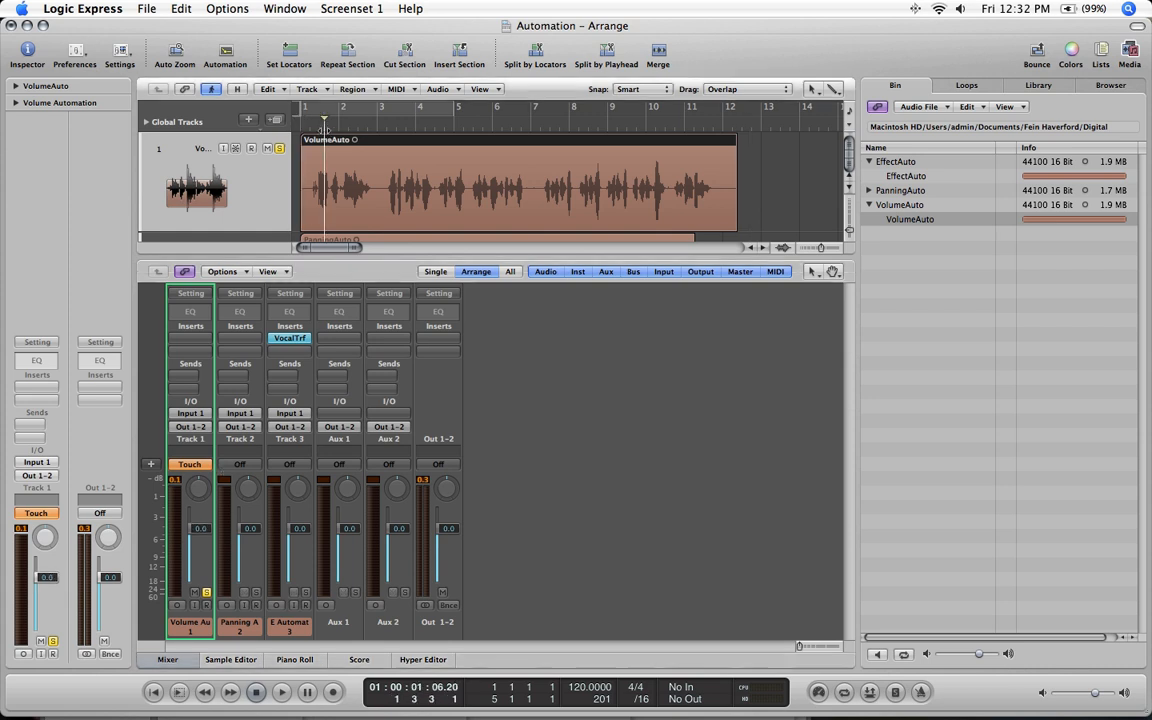
{"action": "mouse_move", "coordinate": [358, 130]}
{"action": "left_mouse_down"}
{"action": "mouse_move", "coordinate": [374, 130]}
{"action": "mouse_move", "coordinate": [341, 130]}
{"action": "mouse_move", "coordinate": [455, 140]}
{"action": "mouse_move", "coordinate": [338, 140]}
{"action": "mouse_move", "coordinate": [376, 138]}
{"action": "left_mouse_up"}
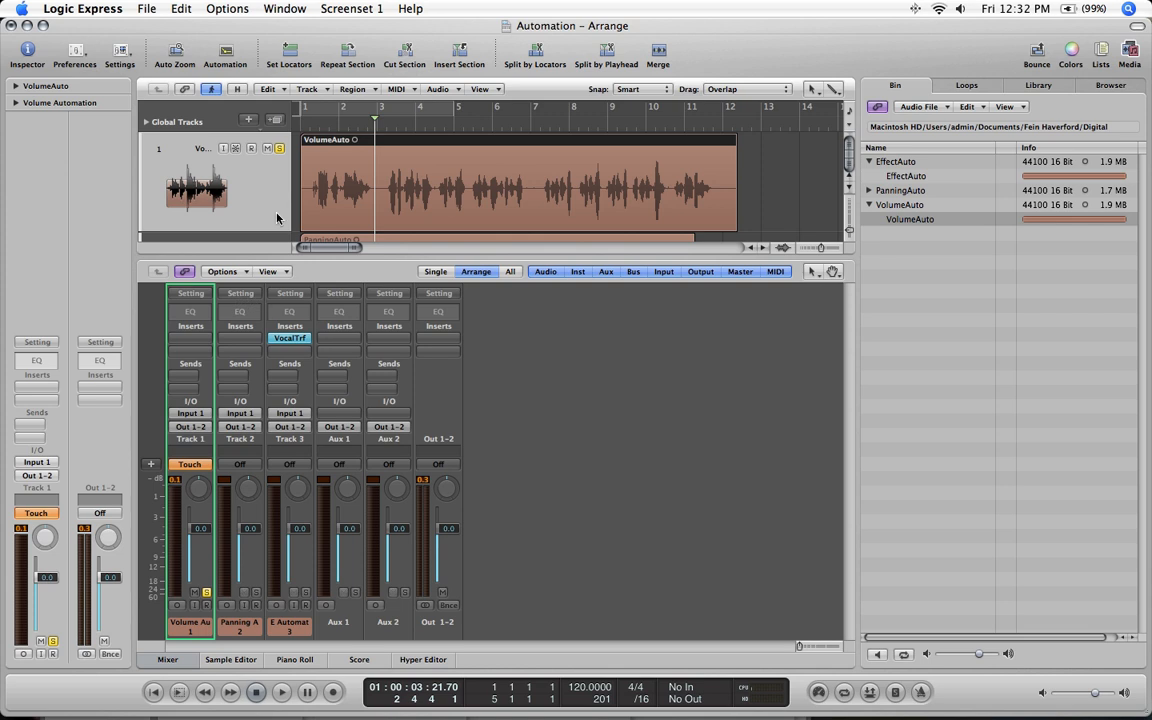
Hide the mixer, return the playhead to the start, and enable the automation view for the current track only
{"action": "left_click", "coordinate": [168, 660]}
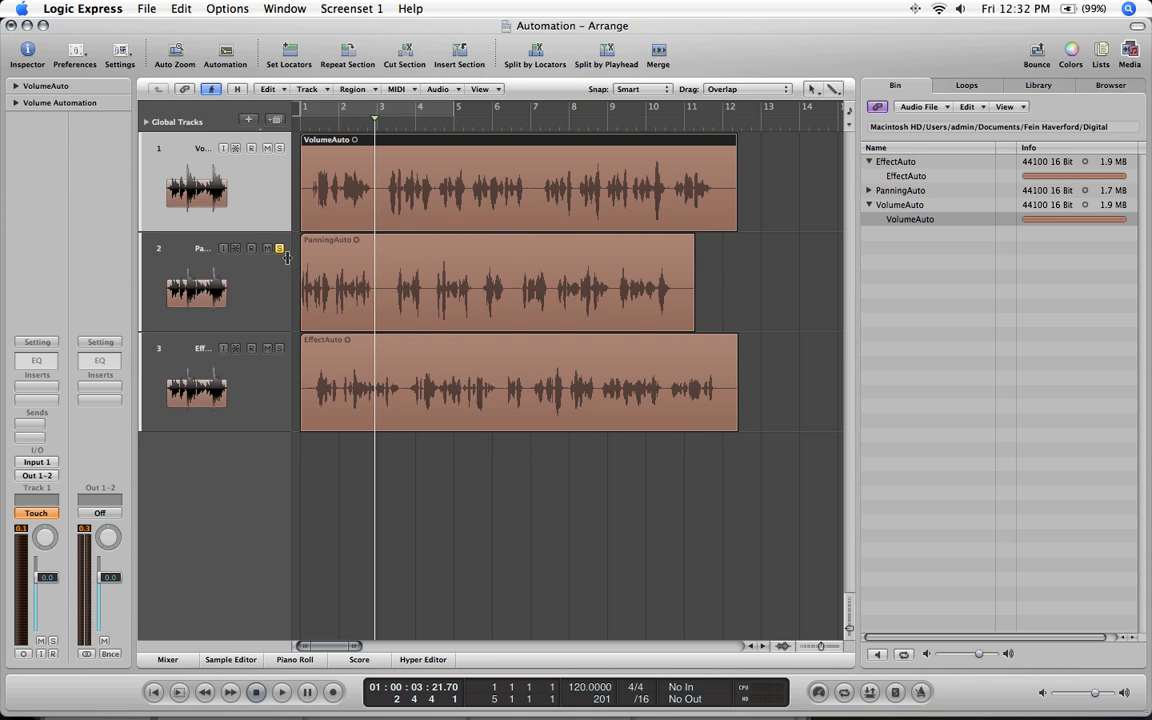
{"action": "key", "text": "Return"}
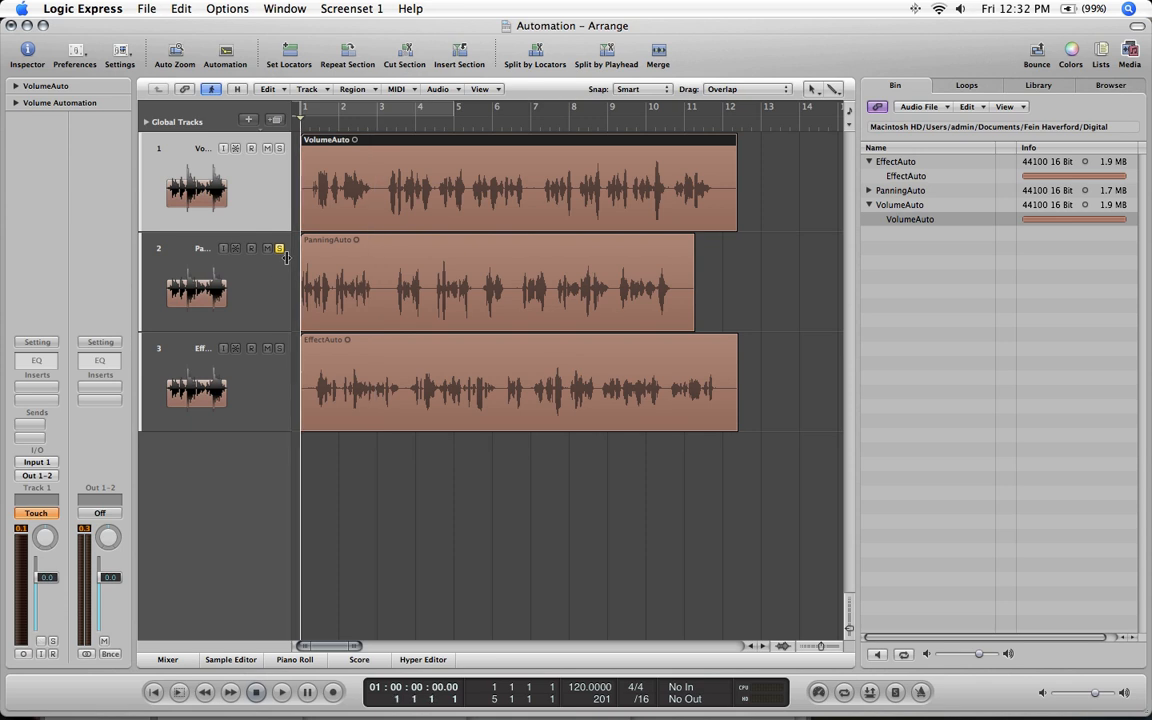
{"action": "left_click", "coordinate": [226, 53]}
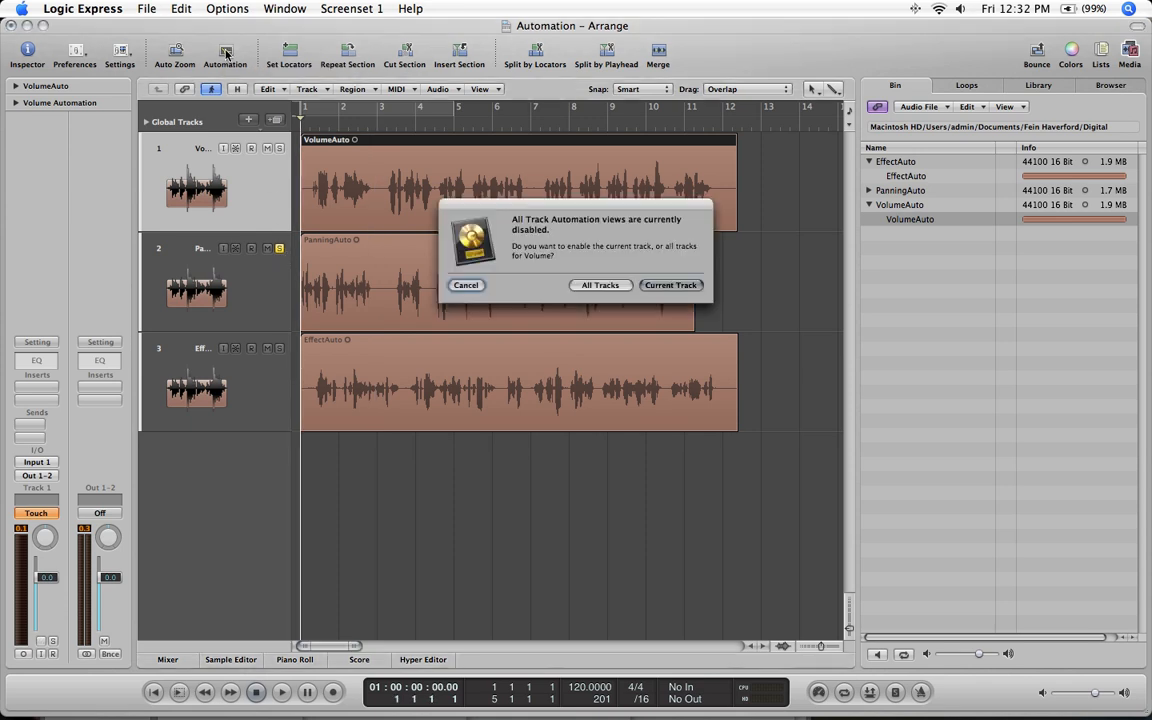
{"action": "left_click", "coordinate": [652, 286]}
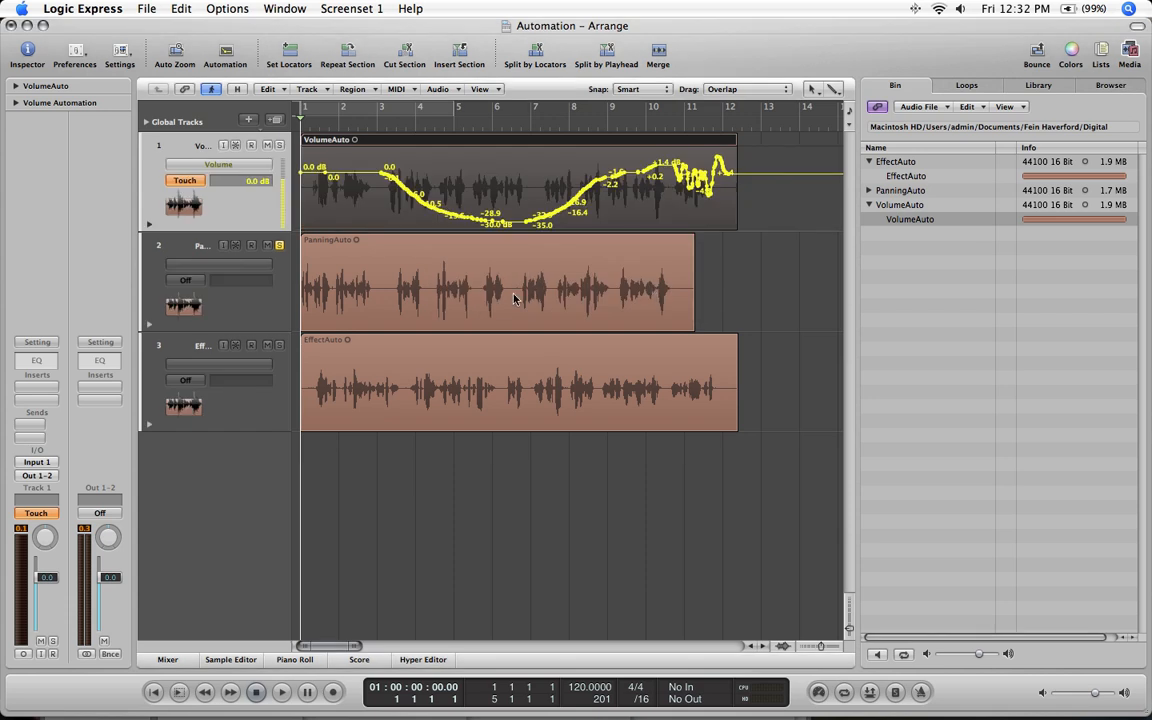
Display Pan automation on track 2 and set pan points of 0 at the PanningAuto region's start and just past its end
{"action": "left_click", "coordinate": [237, 265]}
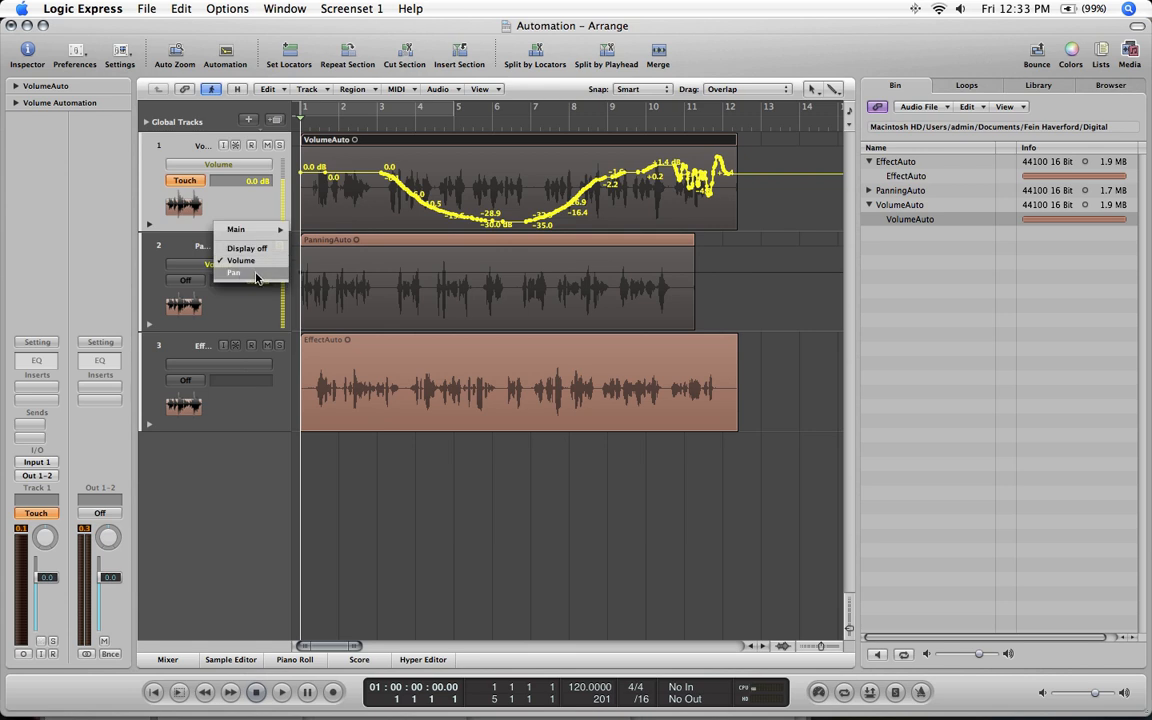
{"action": "left_click", "coordinate": [257, 275]}
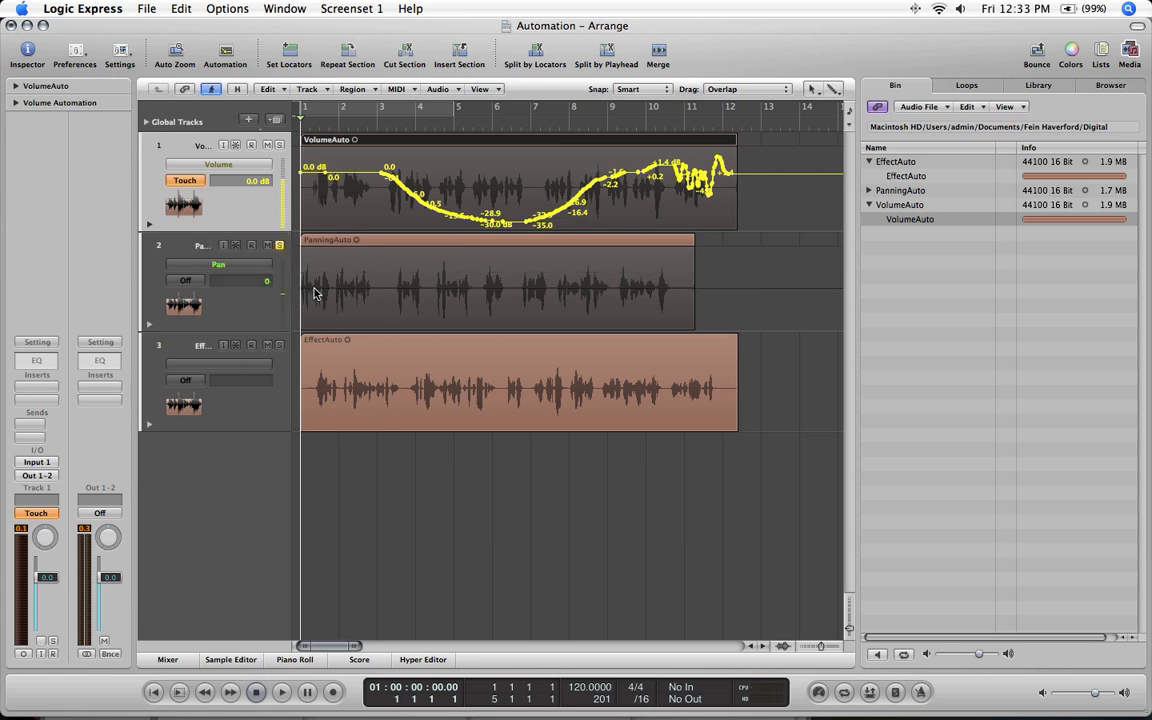
{"action": "left_click", "coordinate": [380, 288]}
{"action": "left_click_drag", "start_coordinate": [380, 288], "coordinate": [463, 291]}
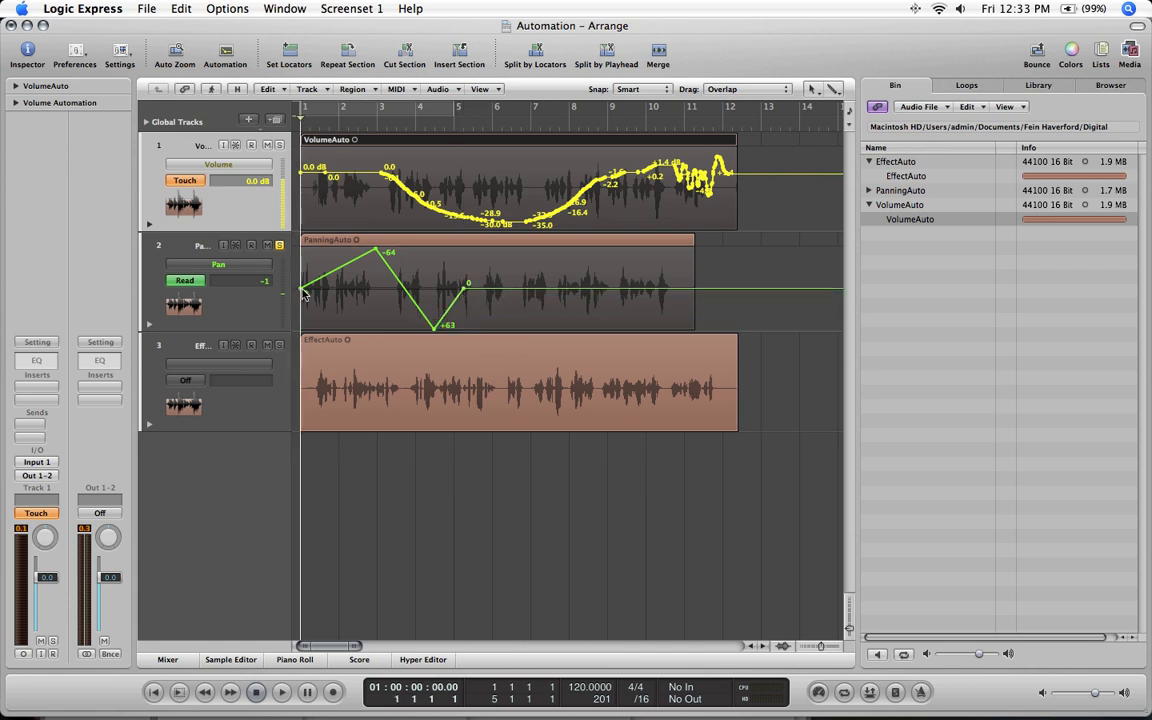
{"action": "left_click_drag", "start_coordinate": [303, 291], "coordinate": [701, 289]}
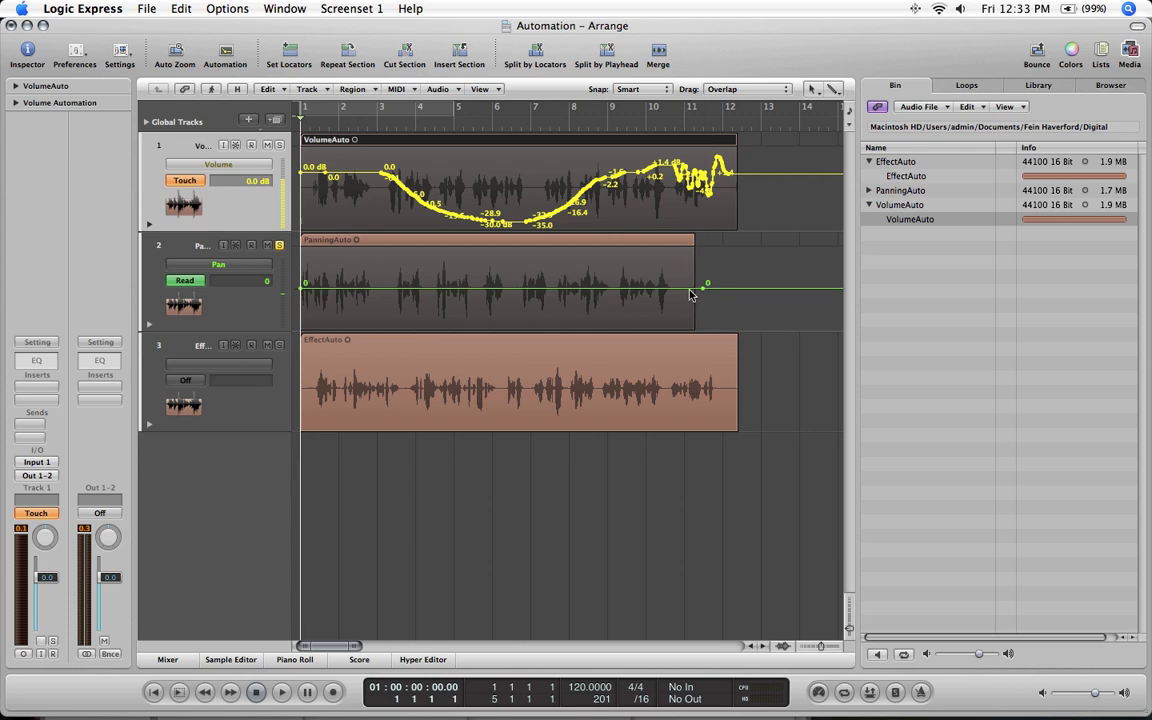
Add pan points during playback at -64 for bars 3–6, about +63 for bars 7–9, and 0 from bar 9 to the last point
{"action": "key", "text": "space"}
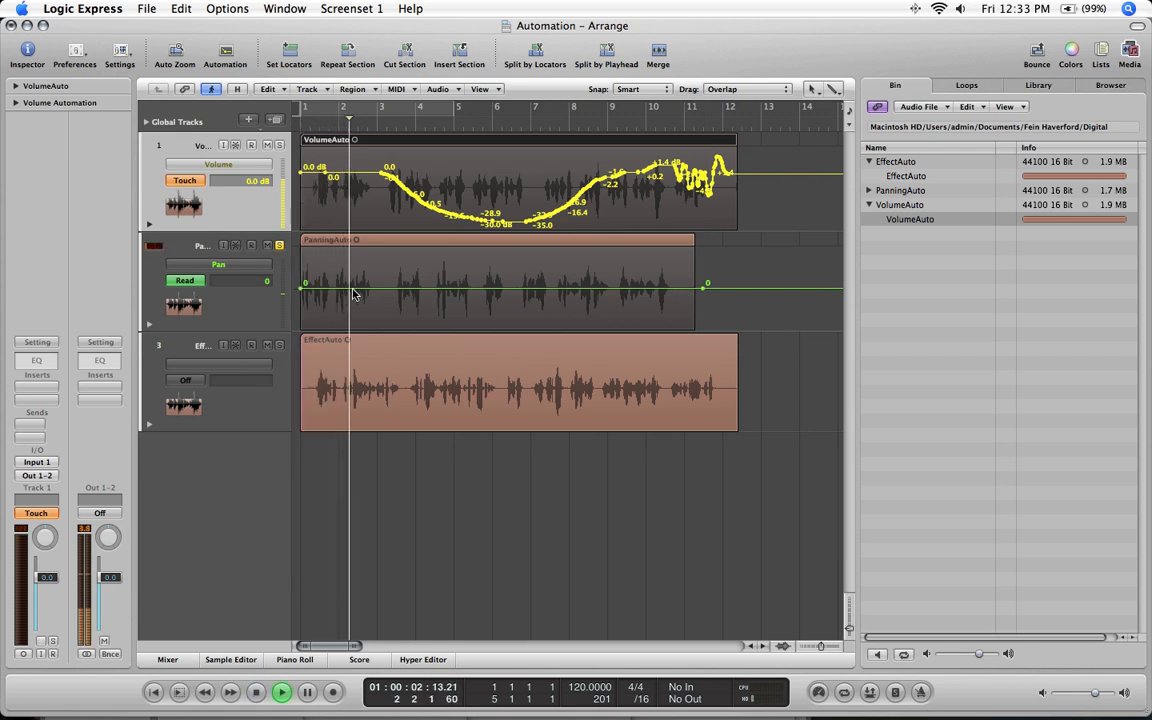
{"action": "left_click", "coordinate": [387, 288]}
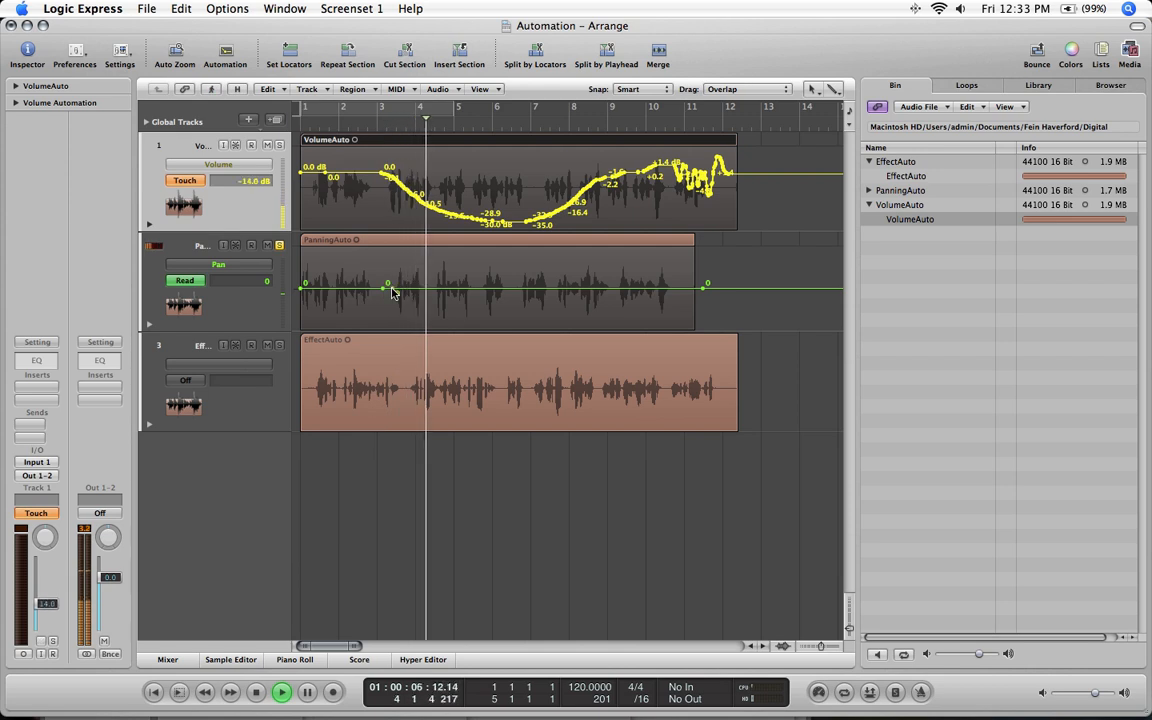
{"action": "left_click_drag", "start_coordinate": [392, 288], "coordinate": [392, 249]}
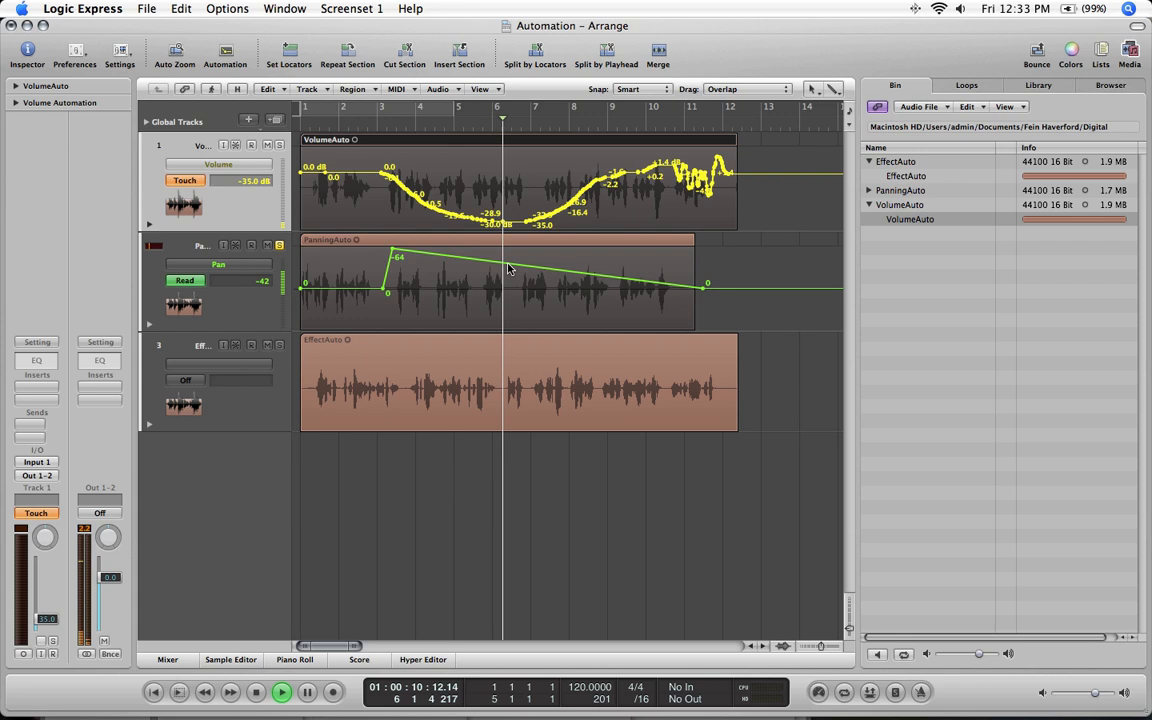
{"action": "left_click", "coordinate": [509, 264]}
{"action": "left_click_drag", "start_coordinate": [509, 264], "coordinate": [618, 290]}
{"action": "key", "text": "space"}
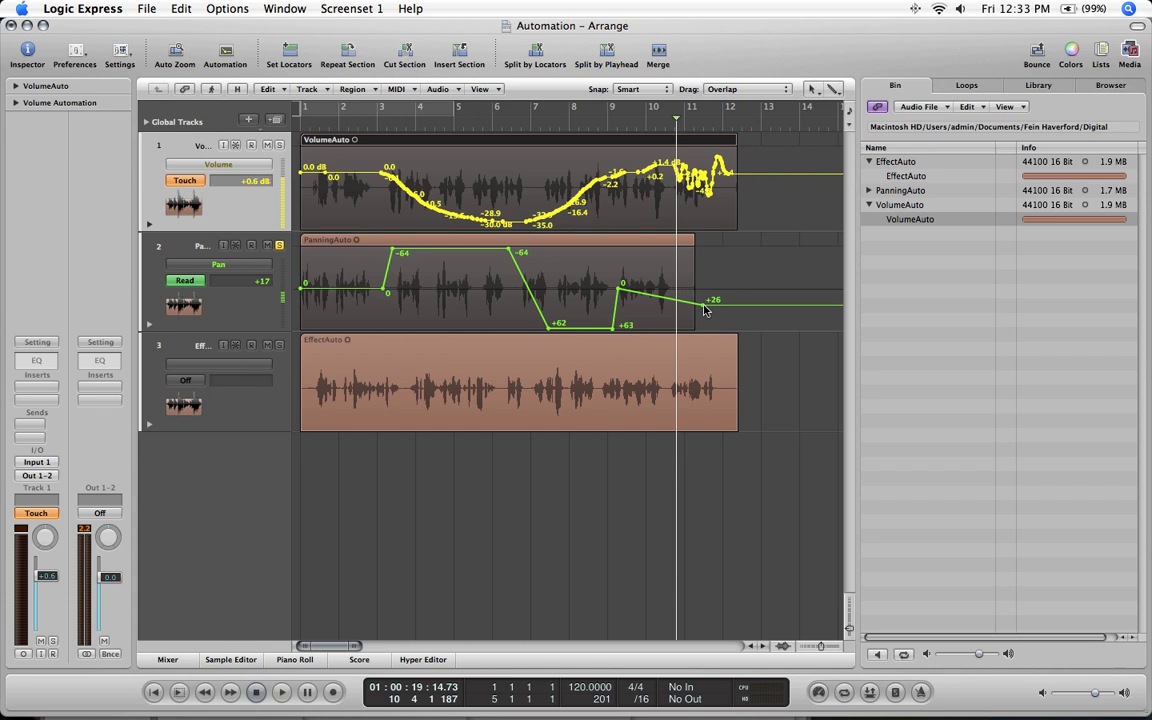
{"action": "left_click_drag", "start_coordinate": [704, 310], "coordinate": [705, 290]}
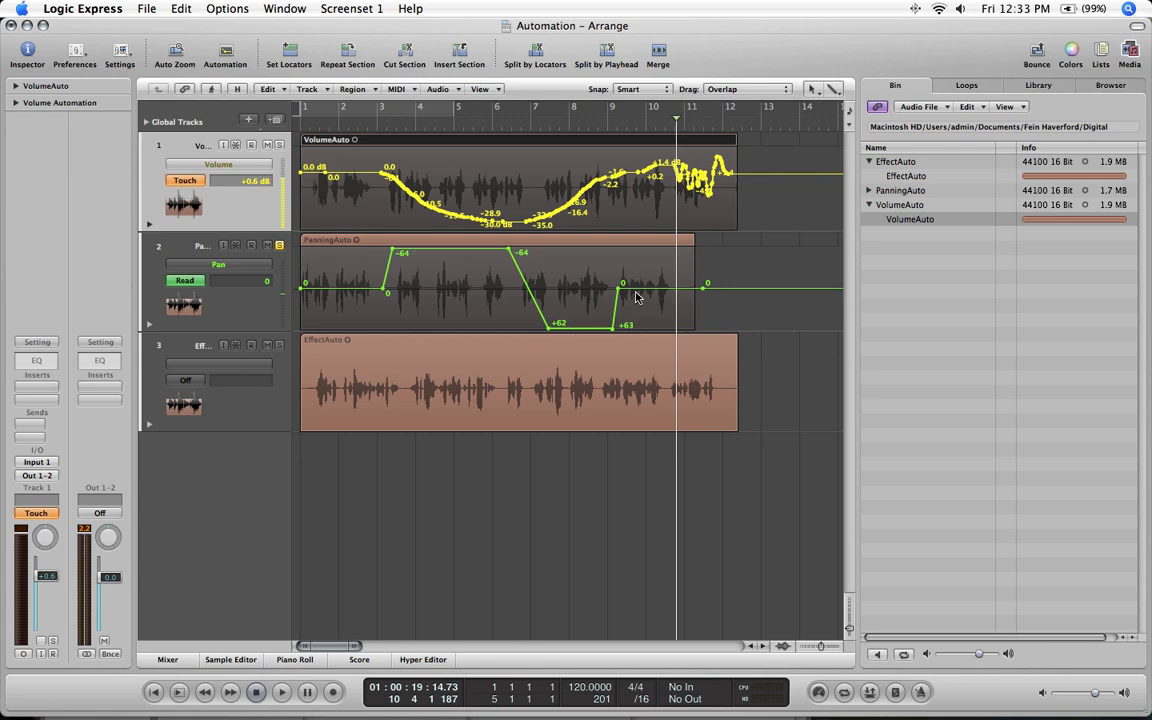
Draw a freehand pan curve with the Pencil tool over bars 9 to 11, swinging between about -41 and +48
{"action": "key", "text": "Escape"}
{"action": "key", "text": "p"}
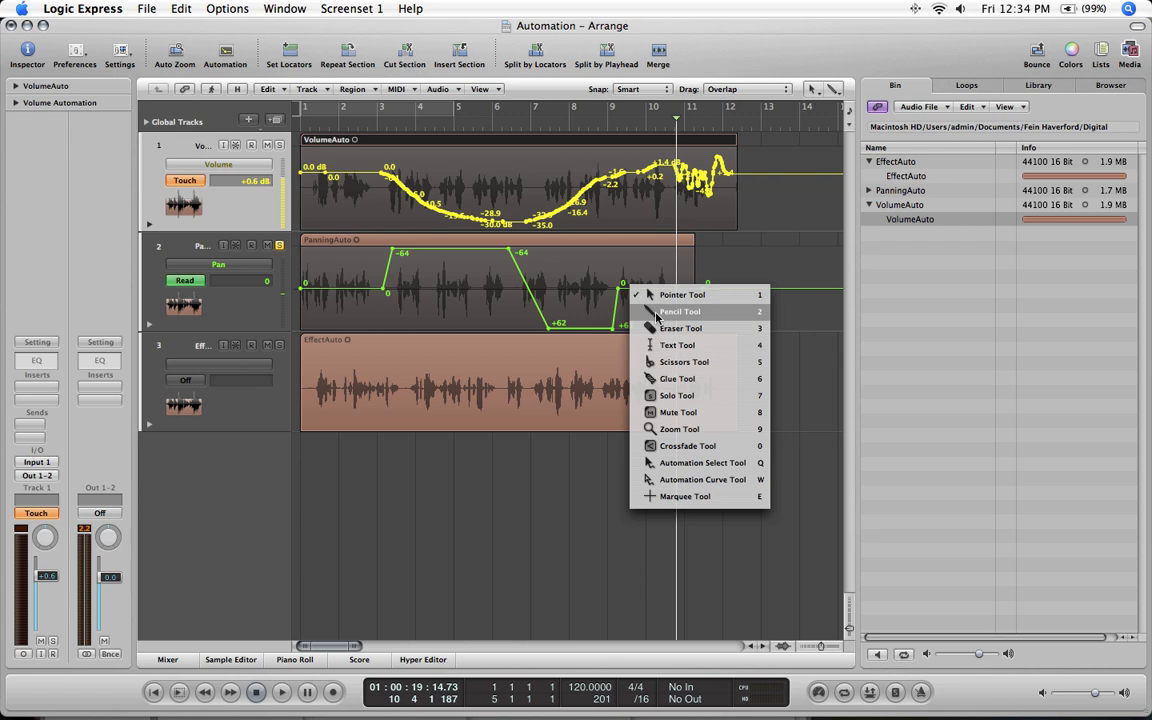
{"action": "mouse_move", "coordinate": [622, 288]}
{"action": "left_mouse_down"}
{"action": "mouse_move", "coordinate": [631, 261]}
{"action": "mouse_move", "coordinate": [642, 297]}
{"action": "mouse_move", "coordinate": [584, 268]}
{"action": "mouse_move", "coordinate": [588, 330]}
{"action": "mouse_move", "coordinate": [596, 310]}
{"action": "mouse_move", "coordinate": [685, 268]}
{"action": "mouse_move", "coordinate": [700, 287]}
{"action": "left_mouse_up"}
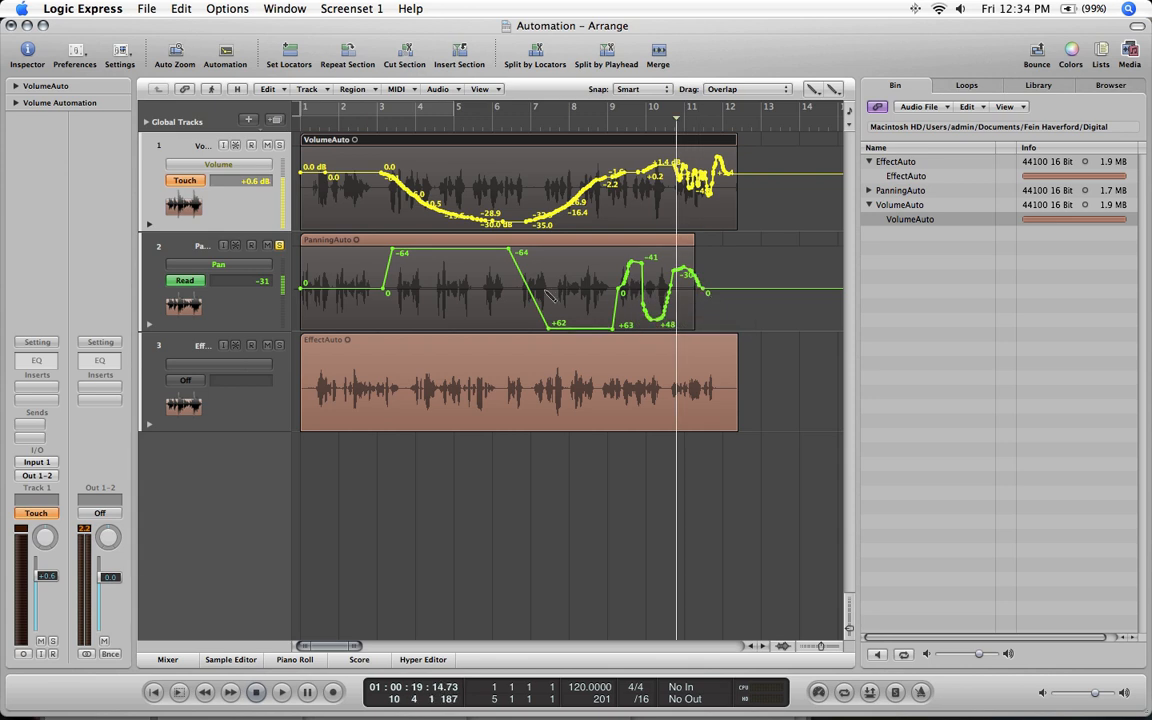
Play the panning track from the start with the mixer open to examine its pan knob, then hide the mixer
{"action": "key", "text": "Return"}
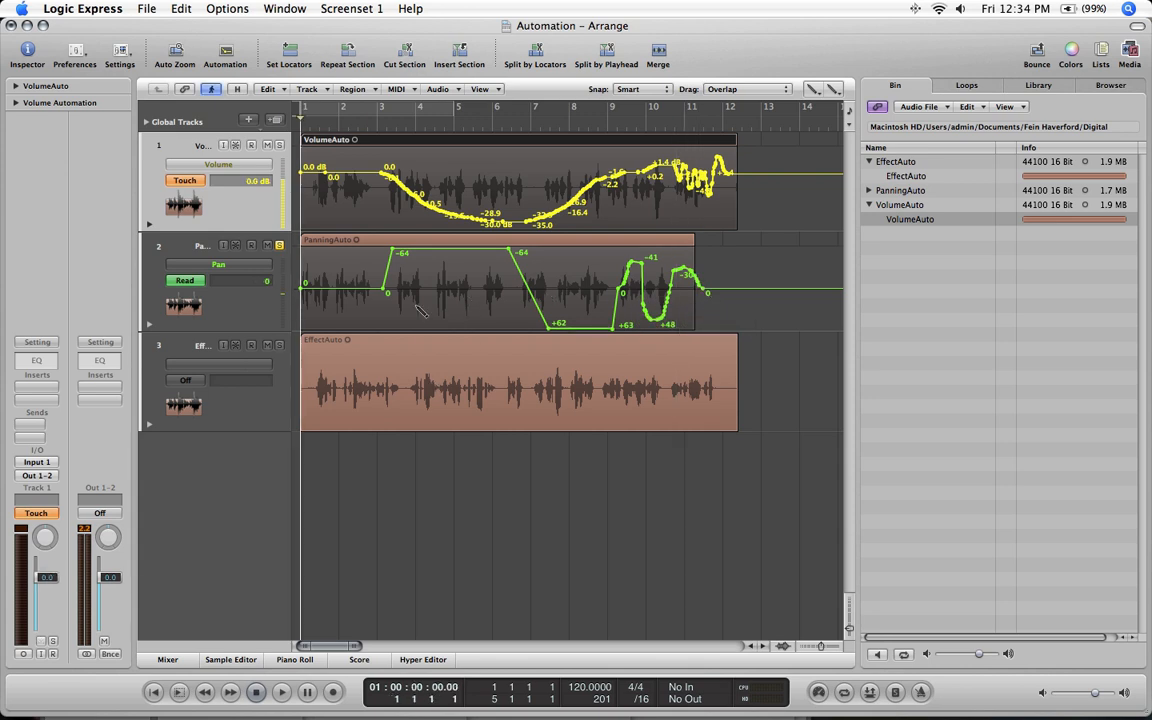
{"action": "key", "text": "x"}
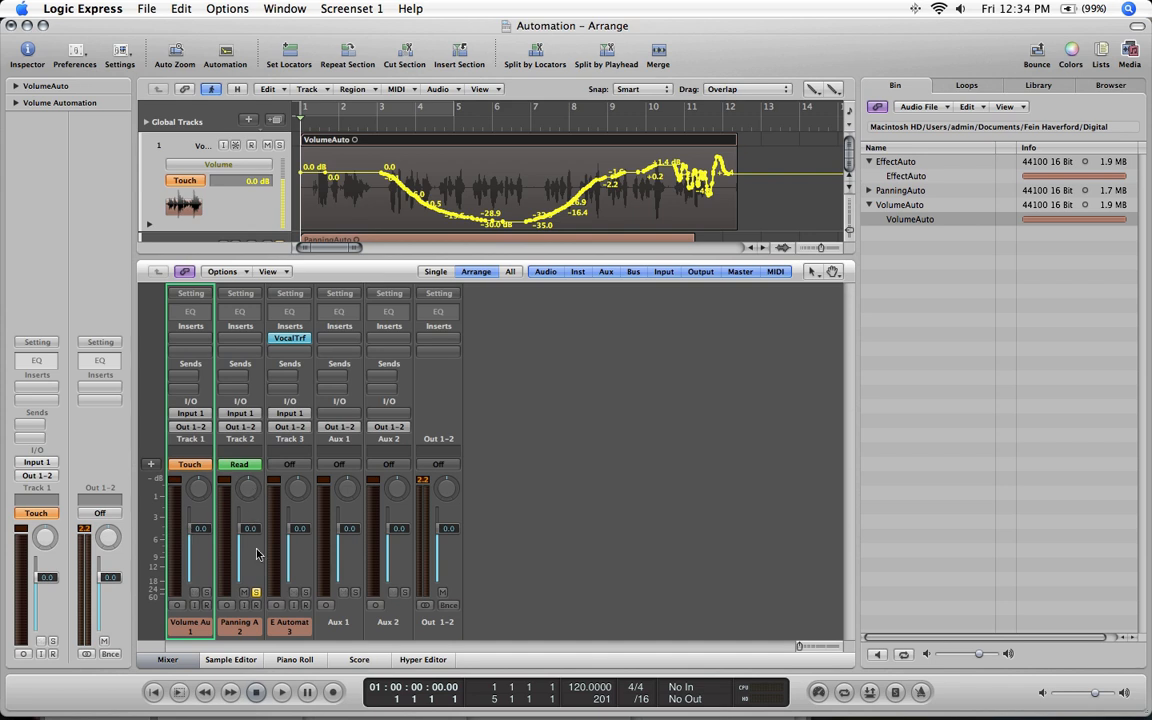
{"action": "key", "text": "space"}
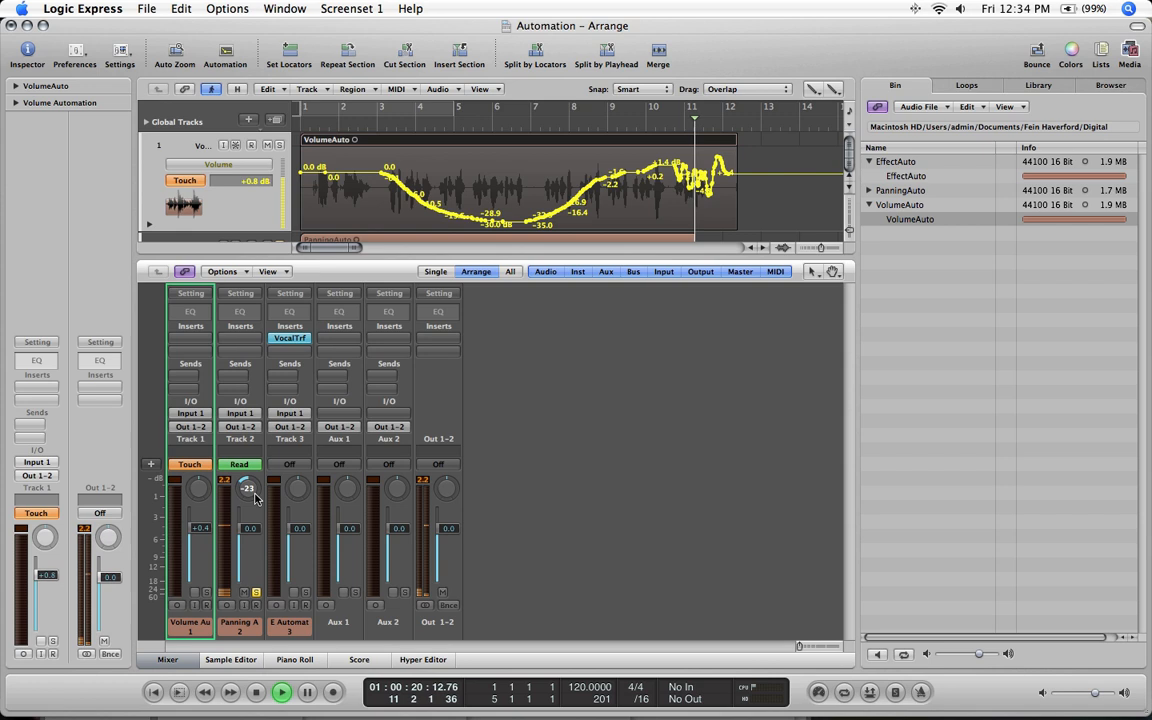
{"action": "key", "text": "space"}
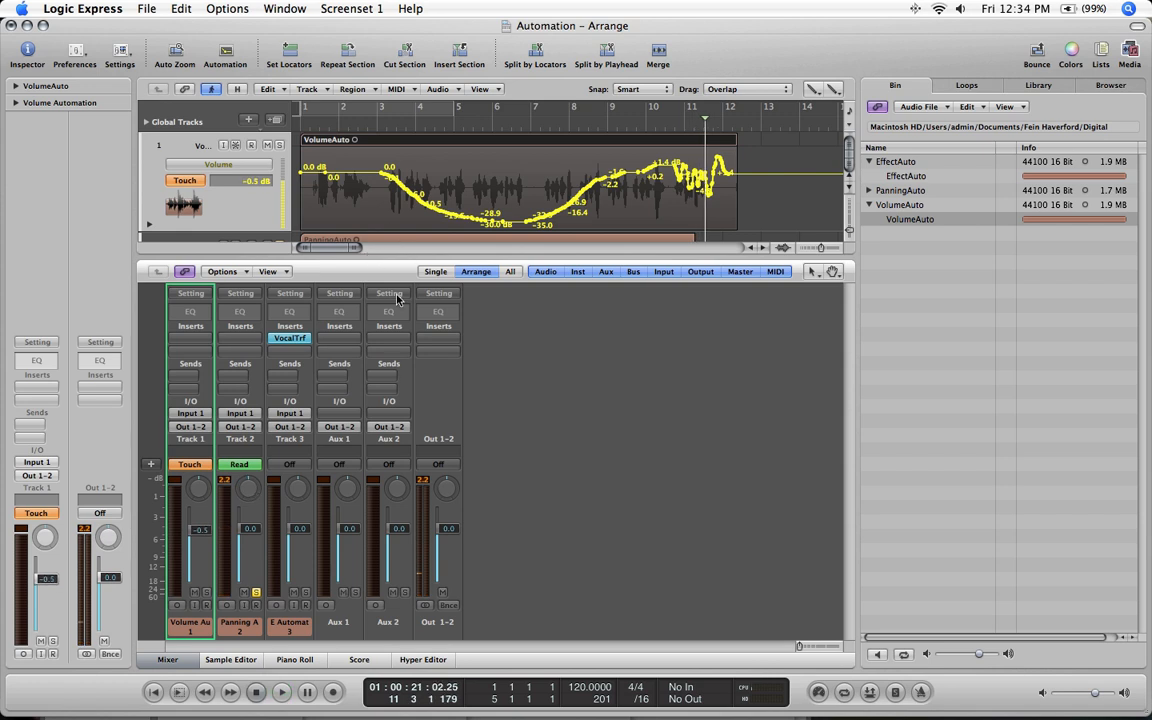
{"action": "key", "text": "x"}
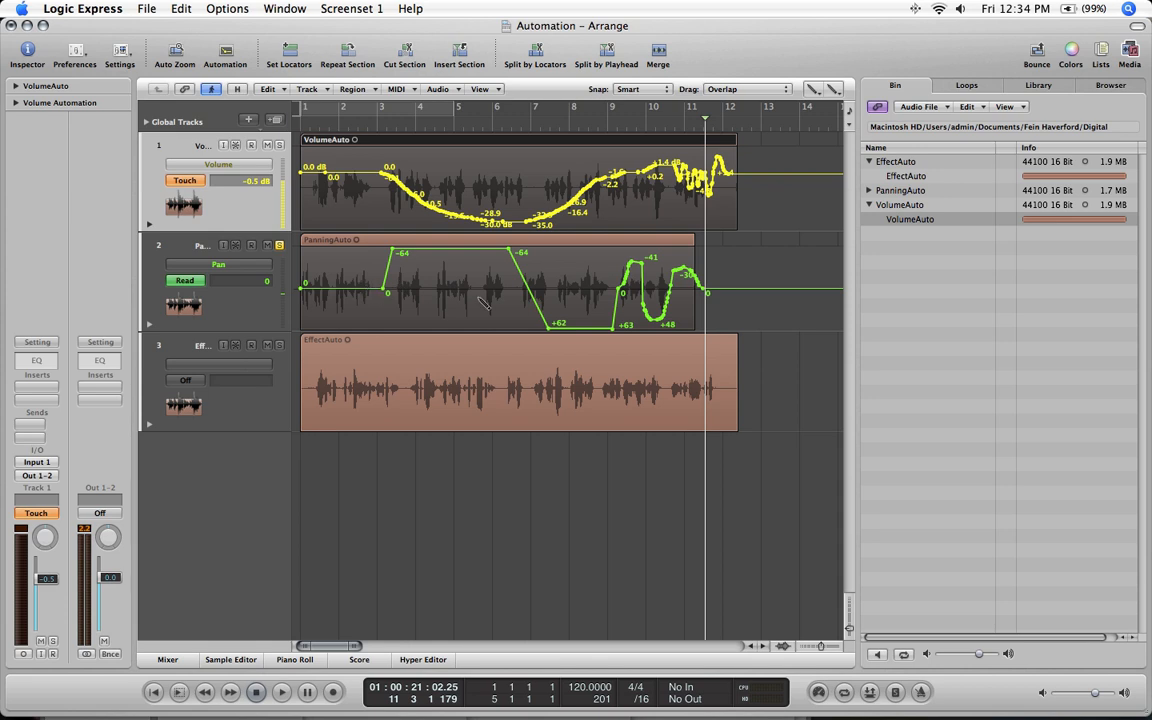
Delete the volume automation points on track 1 between about bars 4 and 6 using the Automation Select tool, then restore the Pointer tool
{"action": "key", "text": "Escape"}
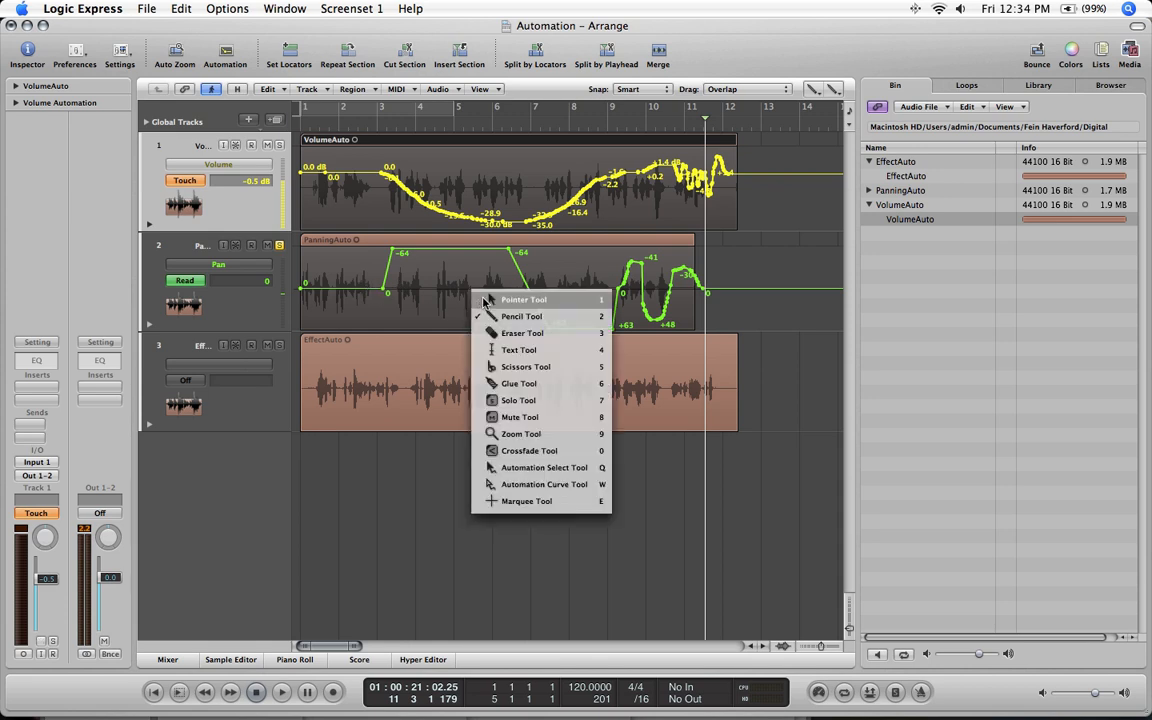
{"action": "left_click", "coordinate": [532, 472]}
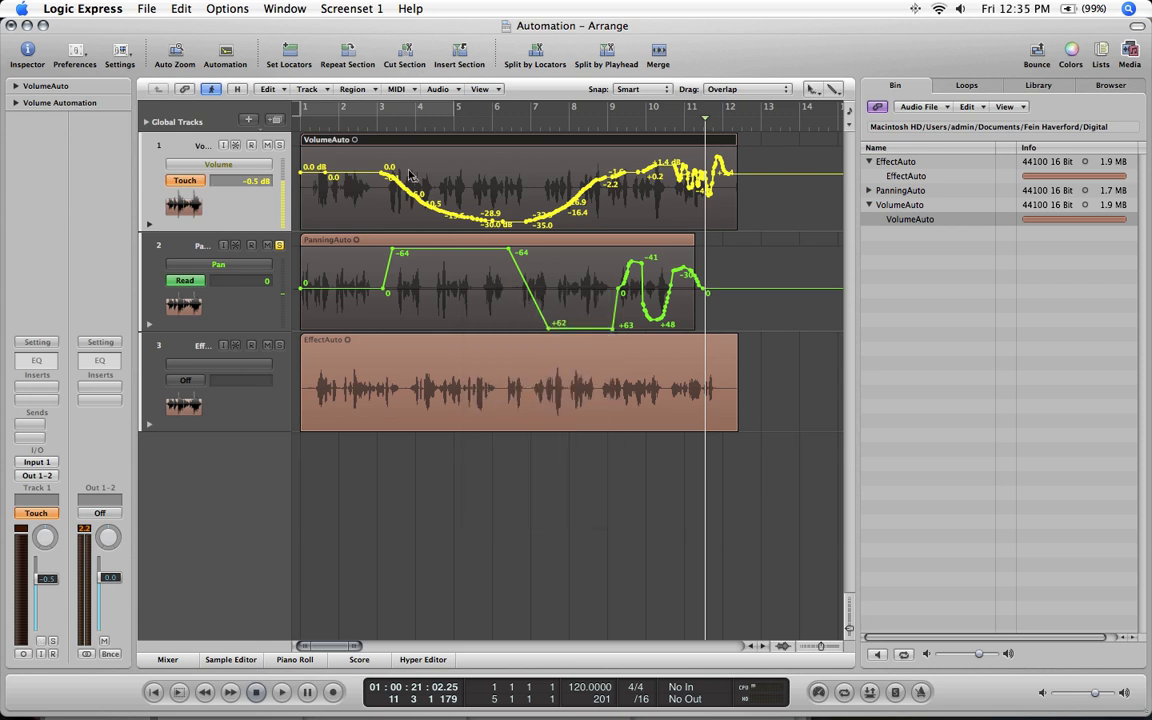
{"action": "mouse_move", "coordinate": [407, 168]}
{"action": "left_mouse_down"}
{"action": "mouse_move", "coordinate": [440, 200]}
{"action": "mouse_move", "coordinate": [516, 232]}
{"action": "left_mouse_up"}
{"action": "key", "text": "Delete"}
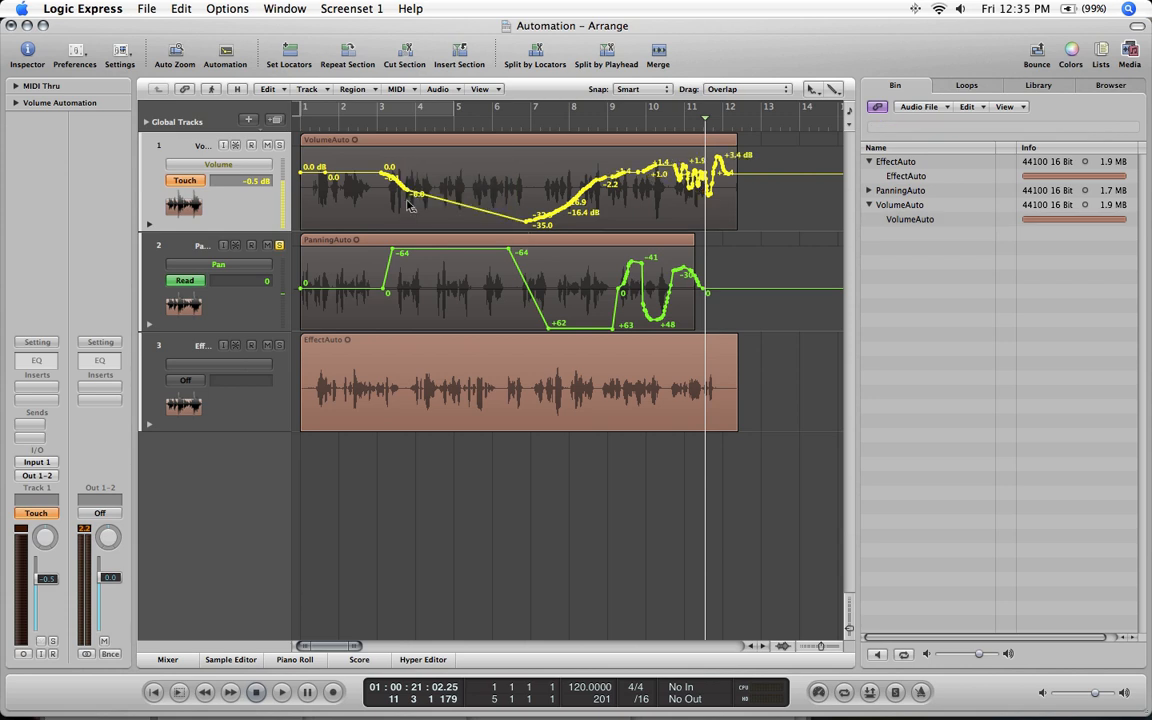
{"action": "key", "text": "Escape"}
{"action": "left_click", "coordinate": [499, 206]}
Select the EffectAuto region on track 3 and turn off solo on the panning track in the mixer
{"action": "left_click", "coordinate": [308, 391]}
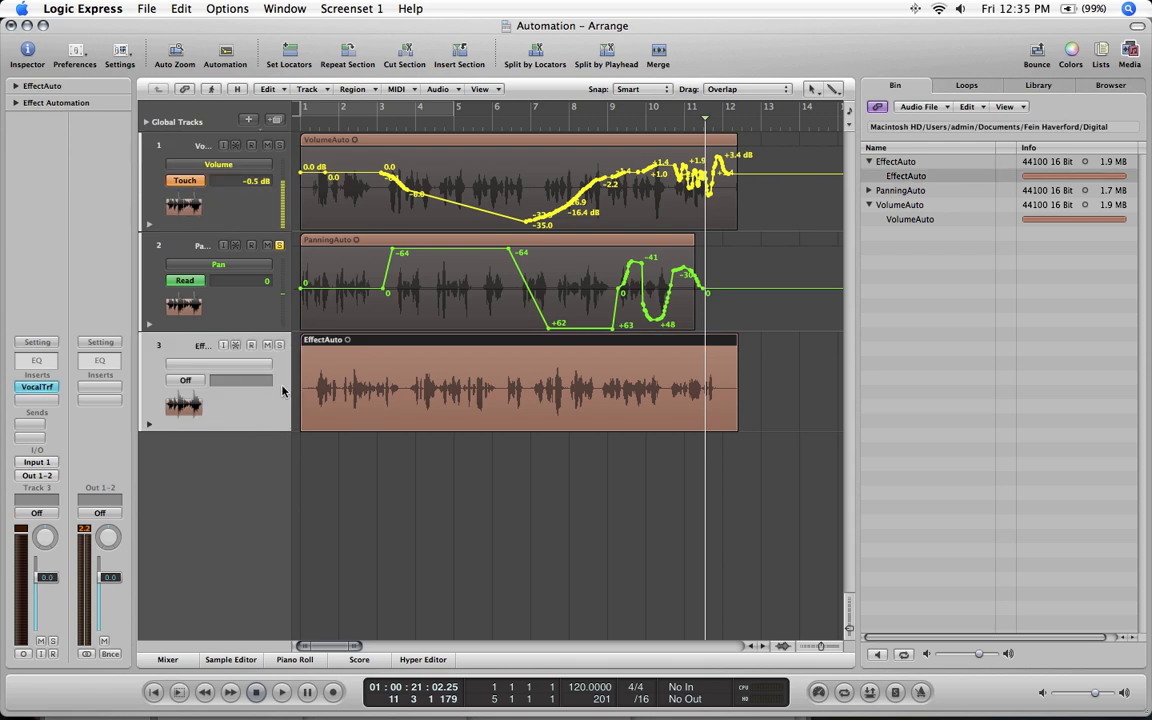
{"action": "key", "text": "x"}
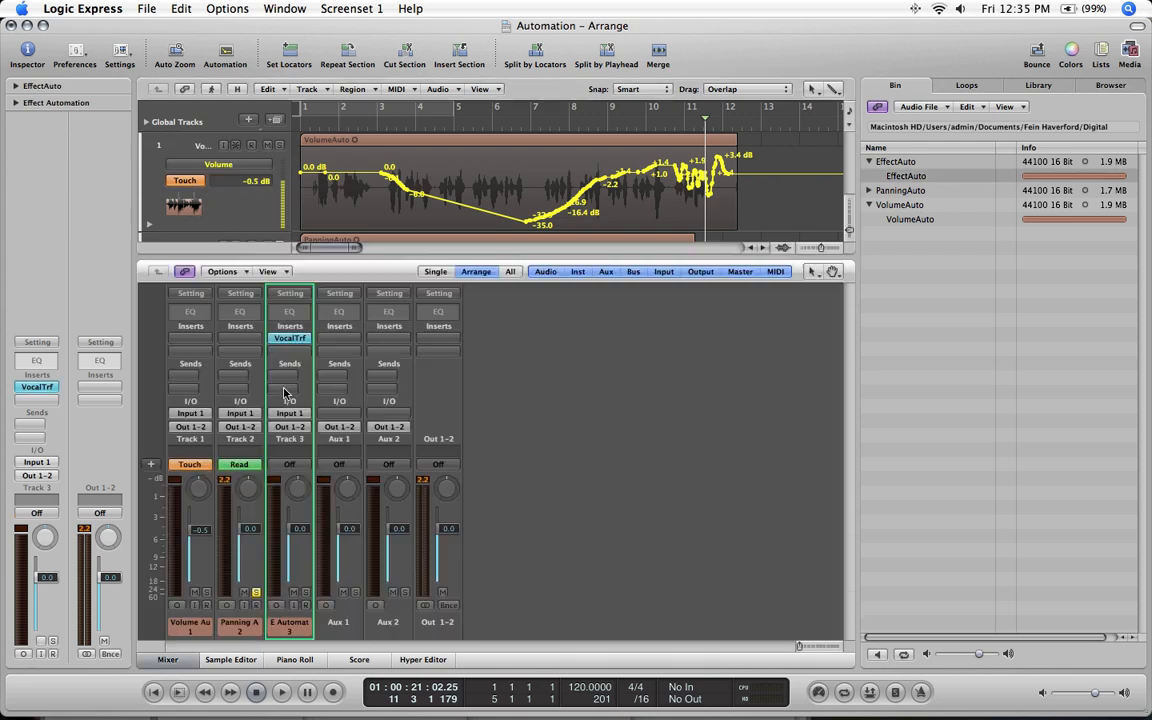
{"action": "left_click", "coordinate": [256, 593]}
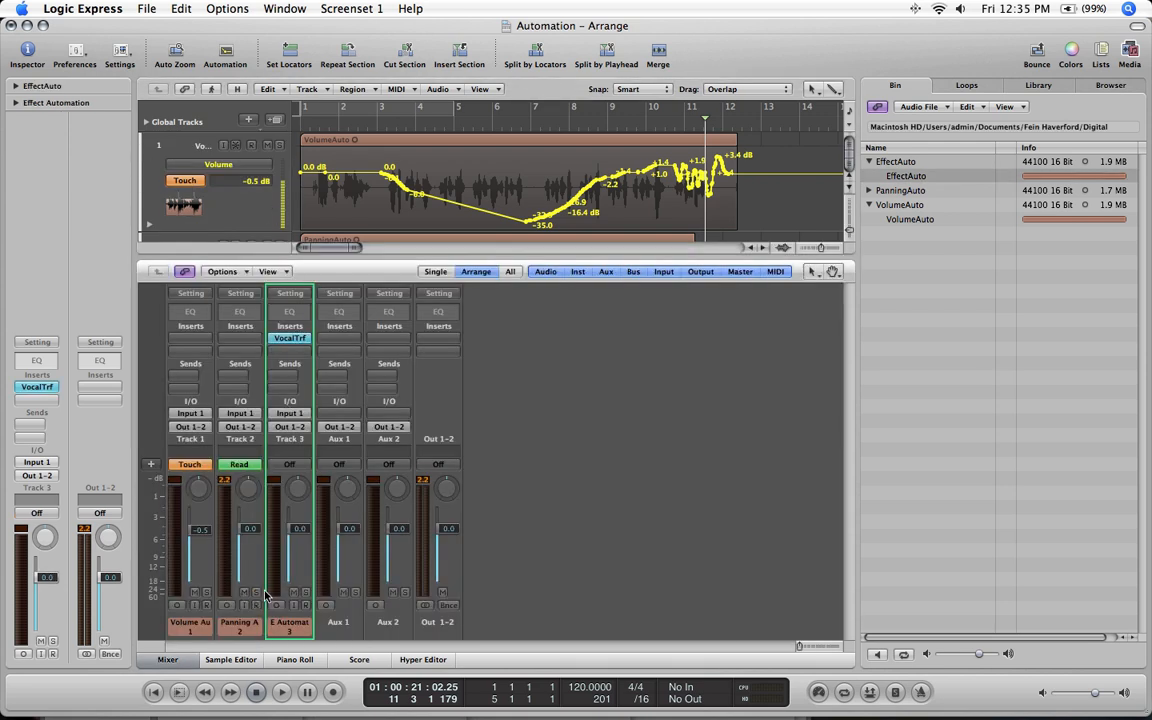
Open the Vocal Transformer on track 3 to examine its Pitch and Formant sliders, then close it and hide the mixer
{"action": "left_click", "coordinate": [283, 341]}
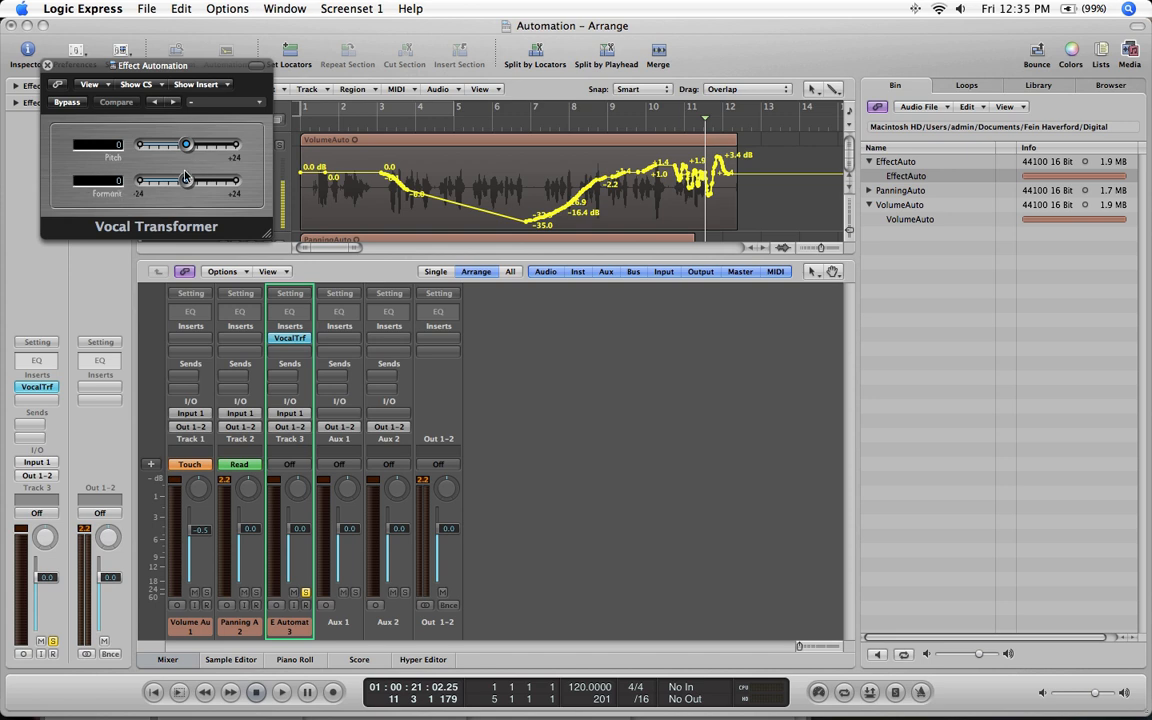
{"action": "left_click", "coordinate": [47, 65]}
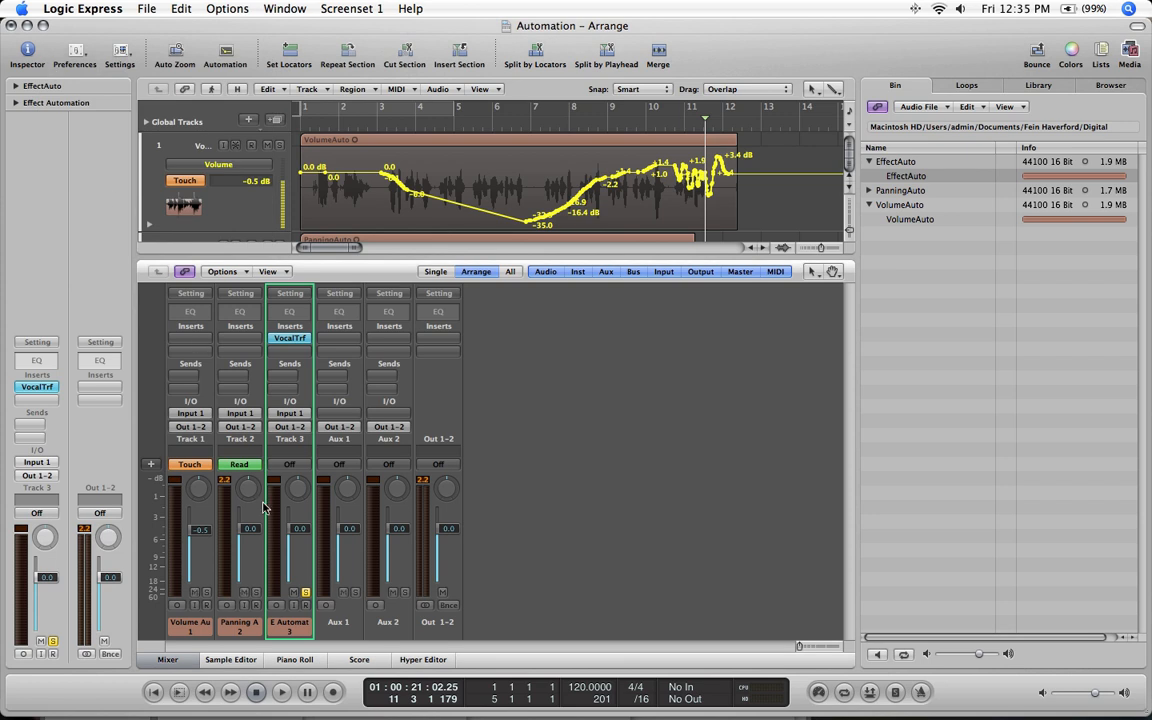
{"action": "key", "text": "x"}
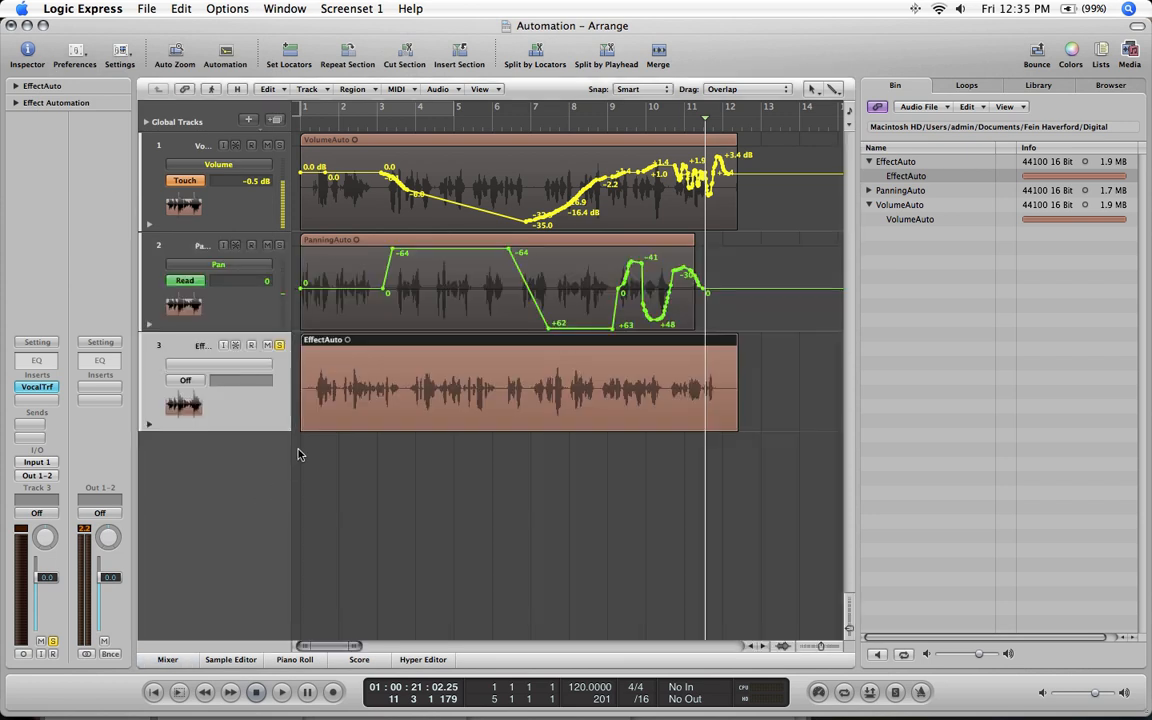
Display the Vocal Transformer's Formant parameter as the automation lane on track 3
{"action": "left_click", "coordinate": [210, 369]}
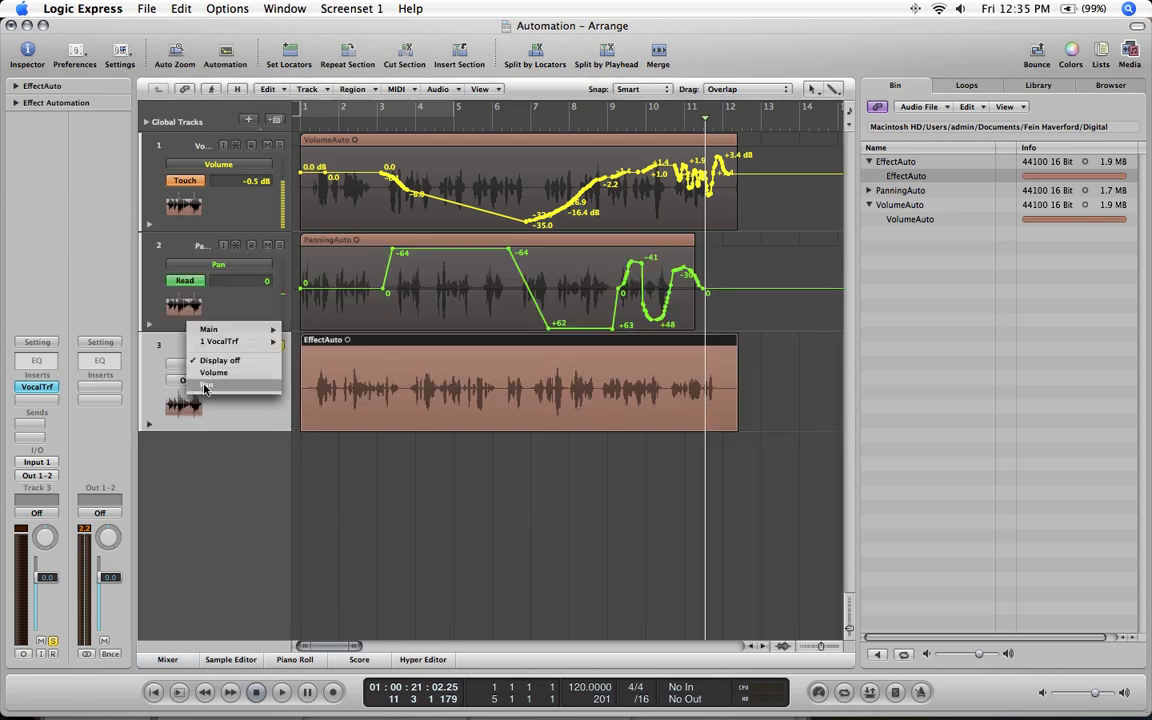
{"action": "mouse_move", "coordinate": [240, 343]}
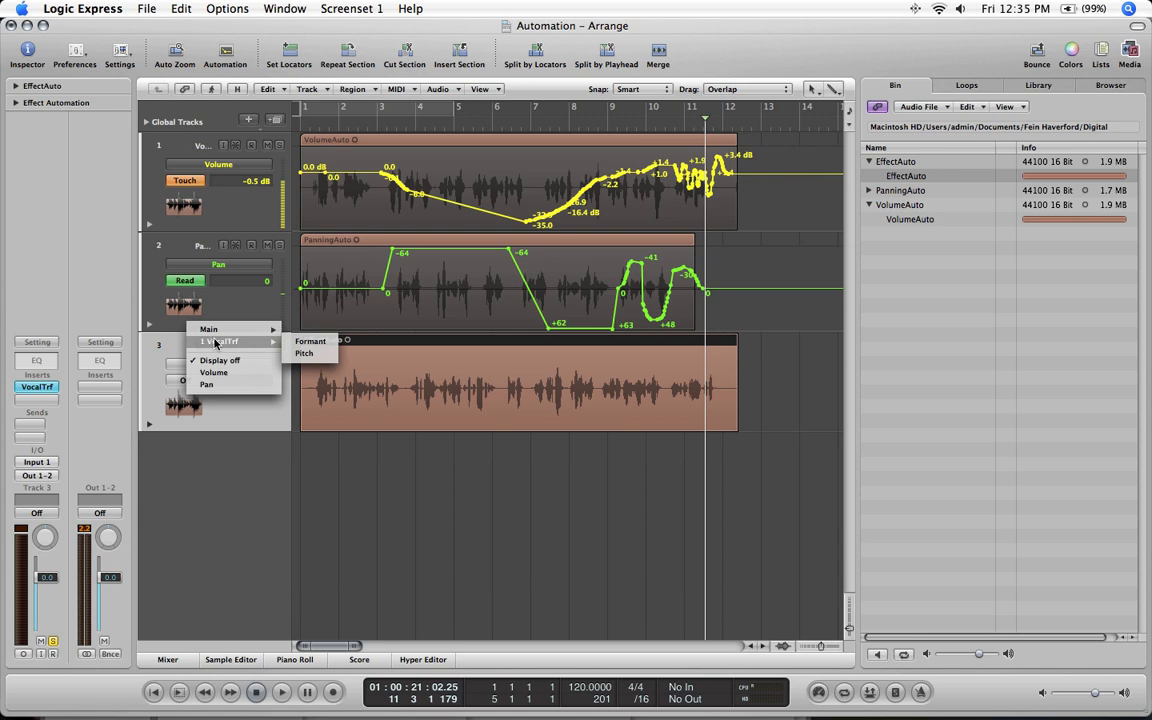
{"action": "left_click", "coordinate": [304, 343]}
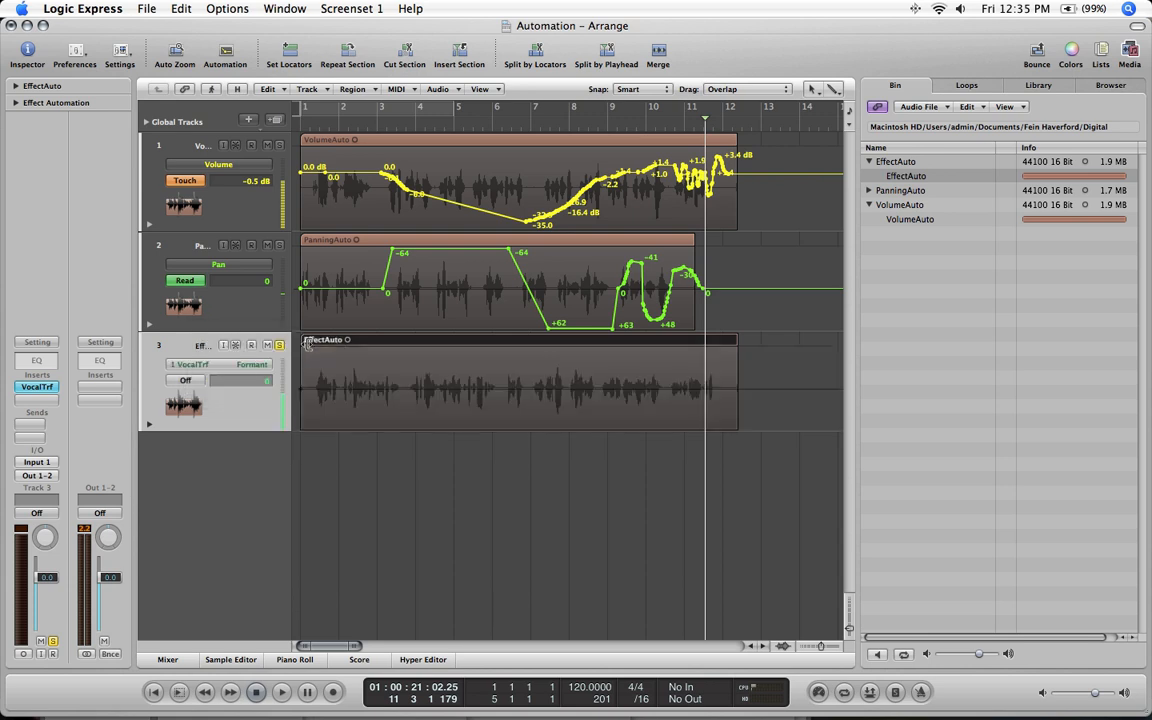
Return the playhead to the start and set track 3's automation mode to Write in the mixer
{"action": "key", "text": "Return"}
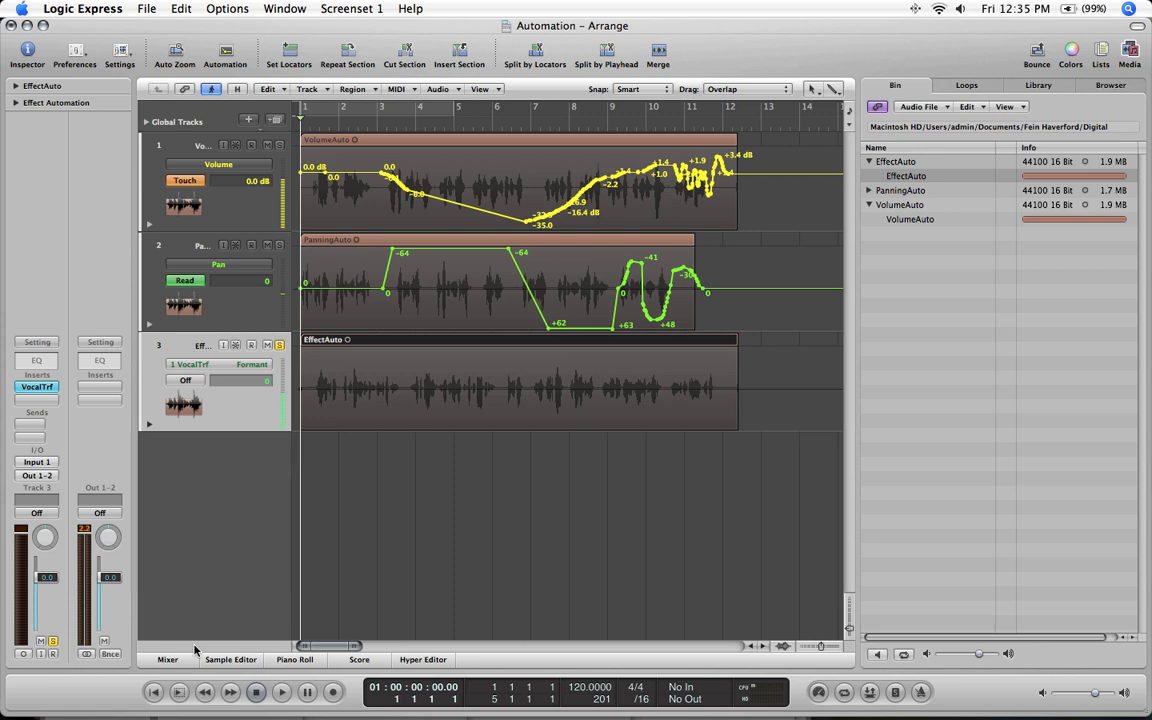
{"action": "left_click", "coordinate": [190, 657]}
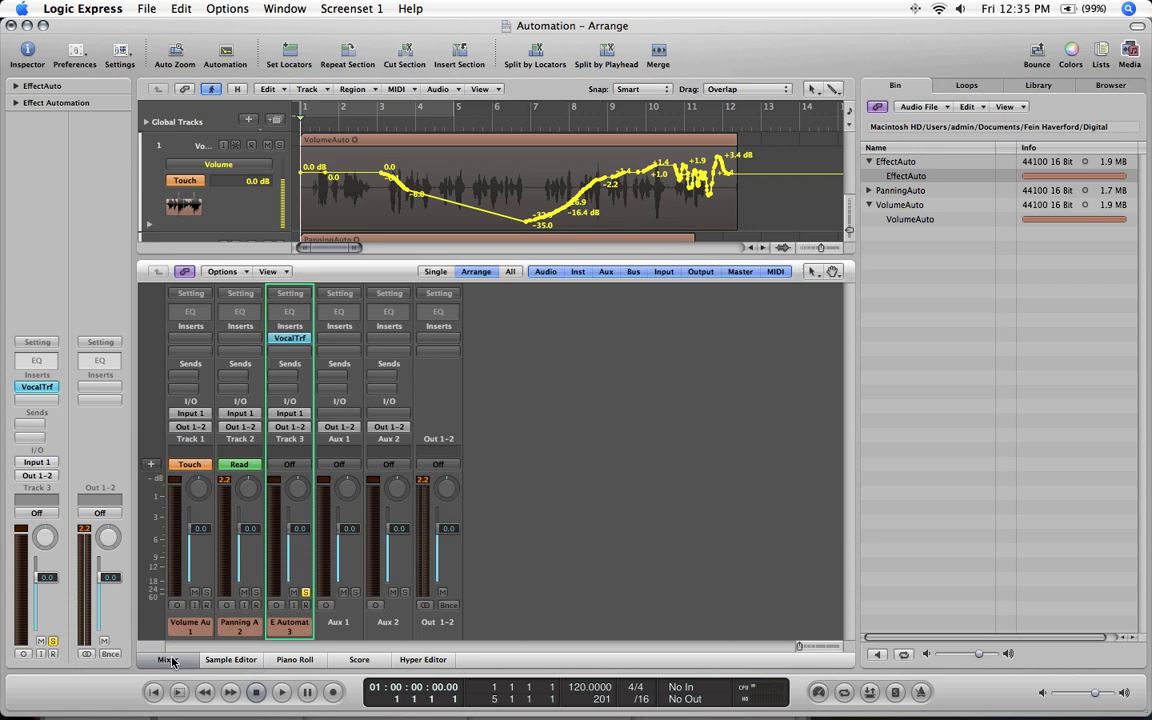
{"action": "left_click", "coordinate": [287, 466]}
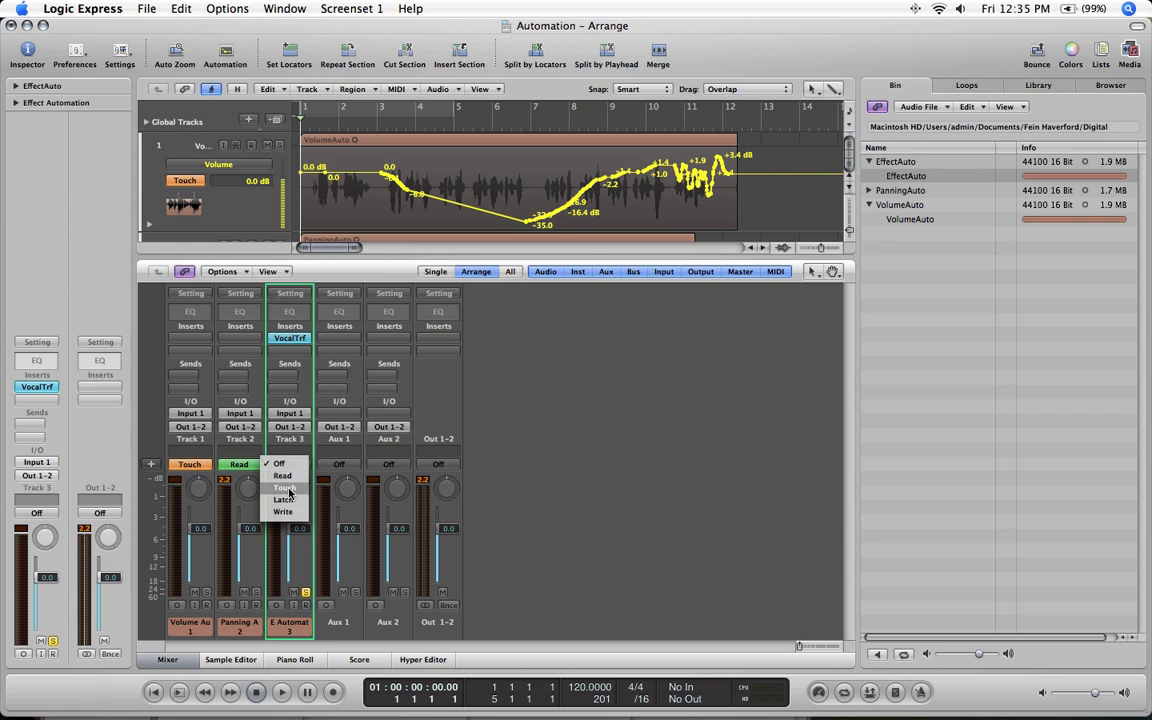
{"action": "left_click", "coordinate": [283, 511]}
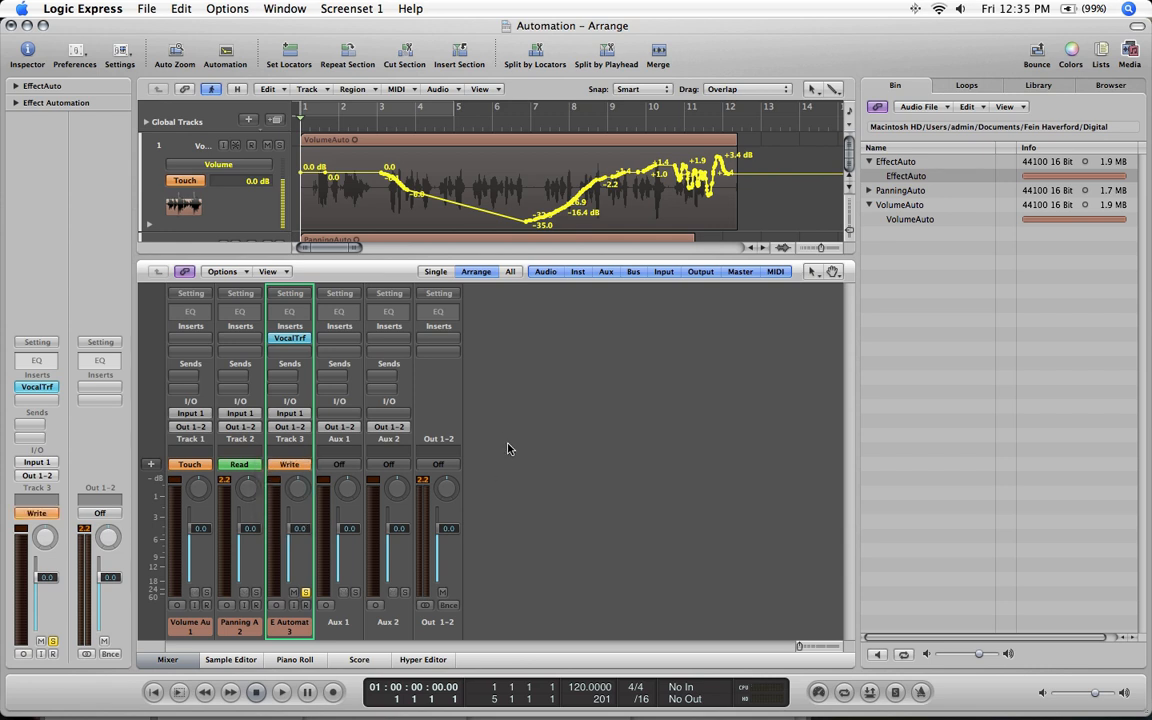
Record Pitch automation on track 3 by moving the Vocal Transformer's Pitch slider during playback to about bar 12, then hide the mixer
{"action": "left_click", "coordinate": [289, 338]}
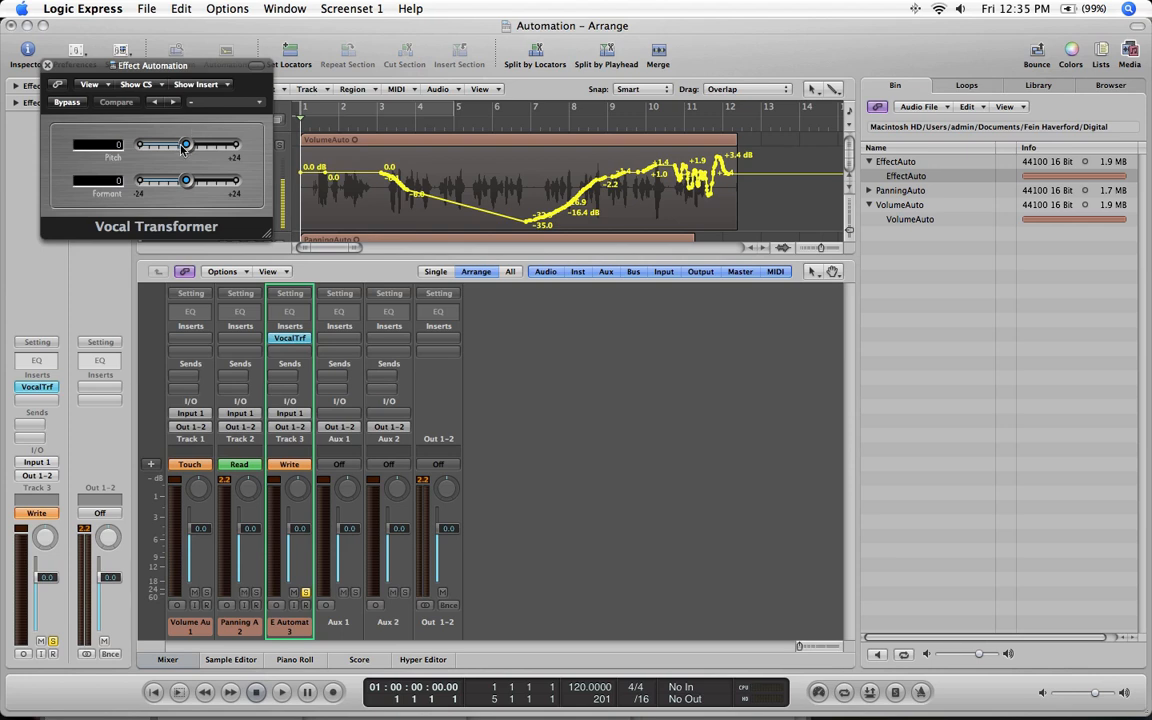
{"action": "key", "text": "space"}
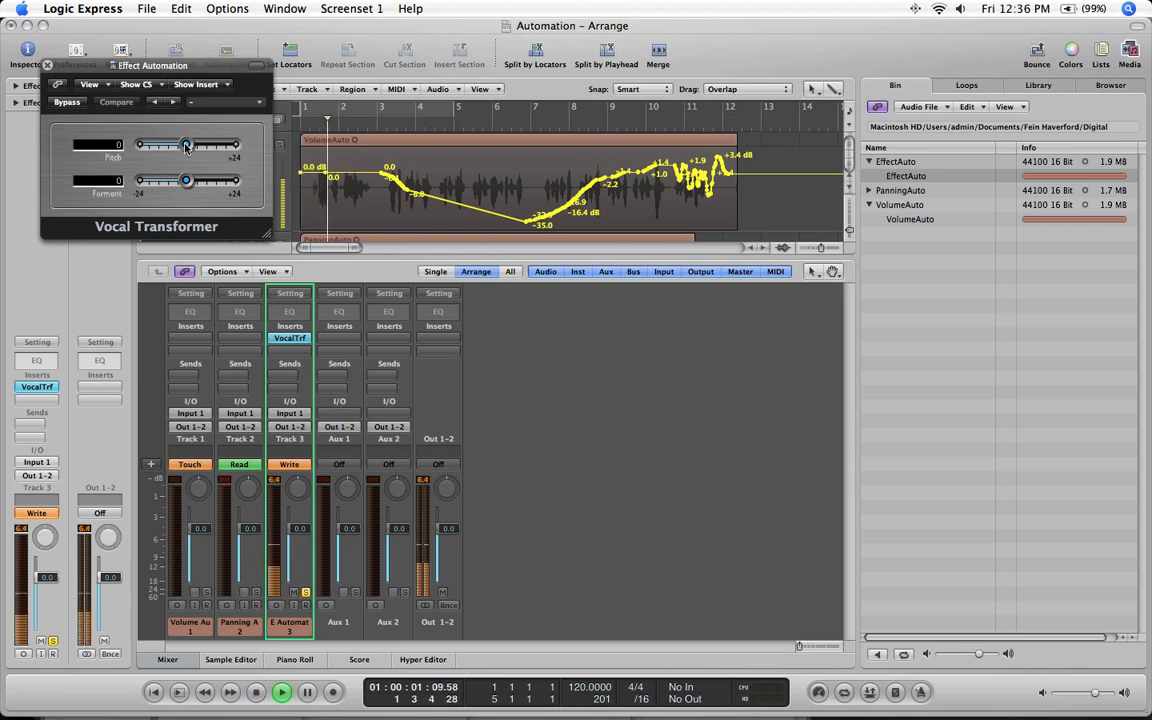
{"action": "mouse_move", "coordinate": [184, 146]}
{"action": "left_mouse_down"}
{"action": "mouse_move", "coordinate": [216, 148]}
{"action": "mouse_move", "coordinate": [145, 148]}
{"action": "mouse_move", "coordinate": [231, 148]}
{"action": "mouse_move", "coordinate": [145, 148]}
{"action": "mouse_move", "coordinate": [204, 150]}
{"action": "mouse_move", "coordinate": [145, 149]}
{"action": "mouse_move", "coordinate": [195, 149]}
{"action": "mouse_move", "coordinate": [148, 149]}
{"action": "mouse_move", "coordinate": [185, 152]}
{"action": "left_mouse_up"}
{"action": "key", "text": "space"}
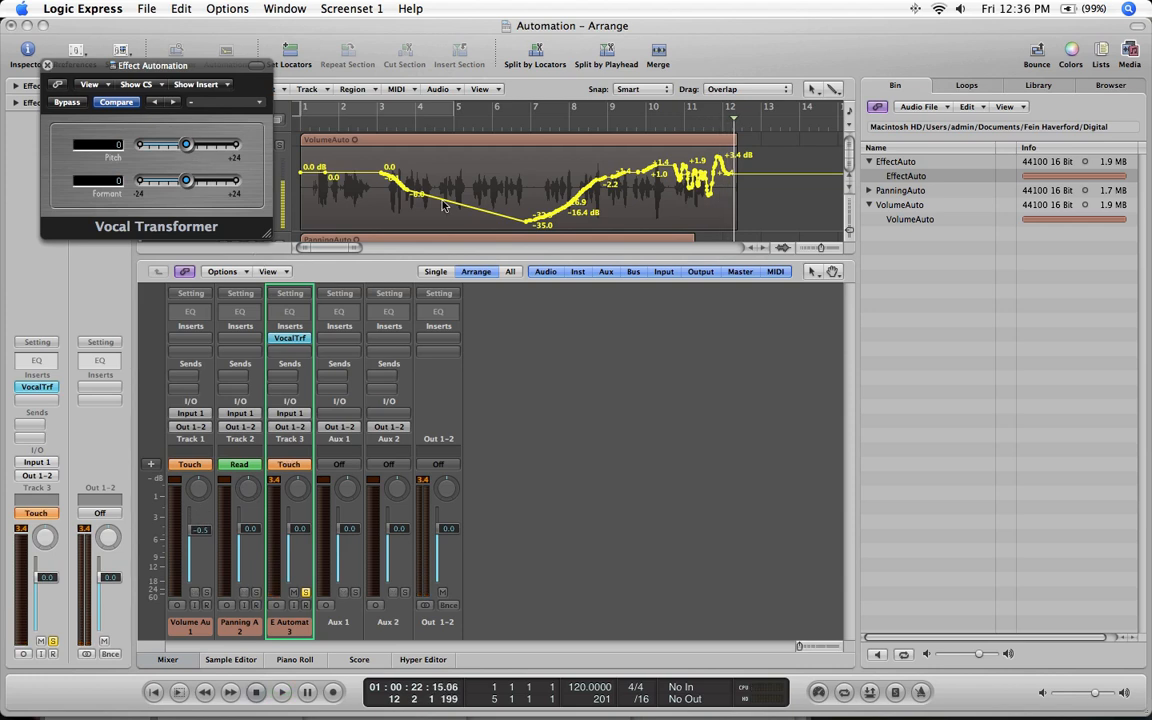
{"action": "key", "text": "x"}
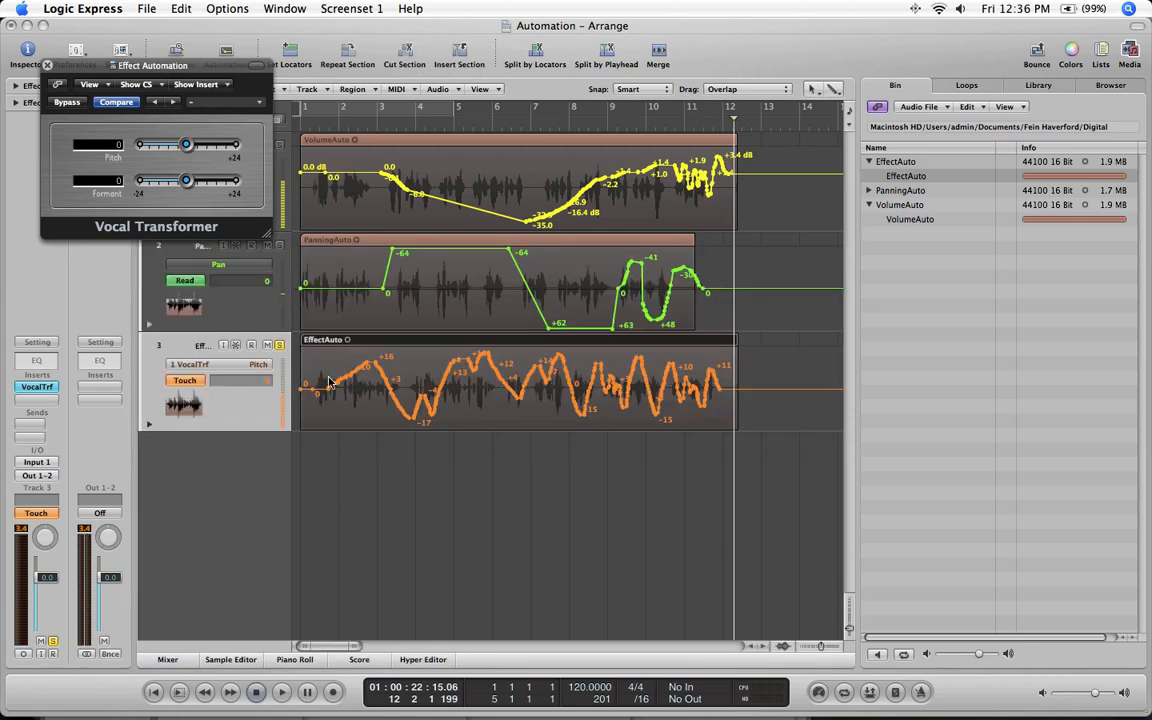
Show track 3's Formant automation and draw a freehand Pencil curve over bars 1 to 12, ranging between about -16 and +20
{"action": "left_click", "coordinate": [248, 366]}
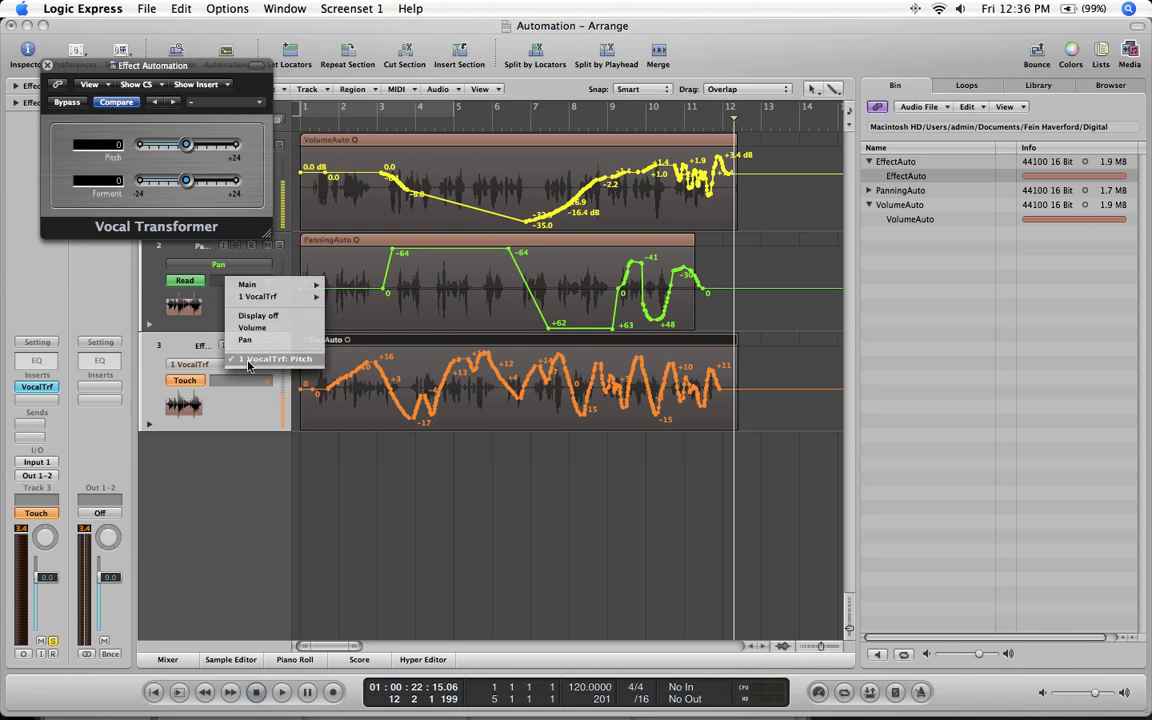
{"action": "mouse_move", "coordinate": [256, 297]}
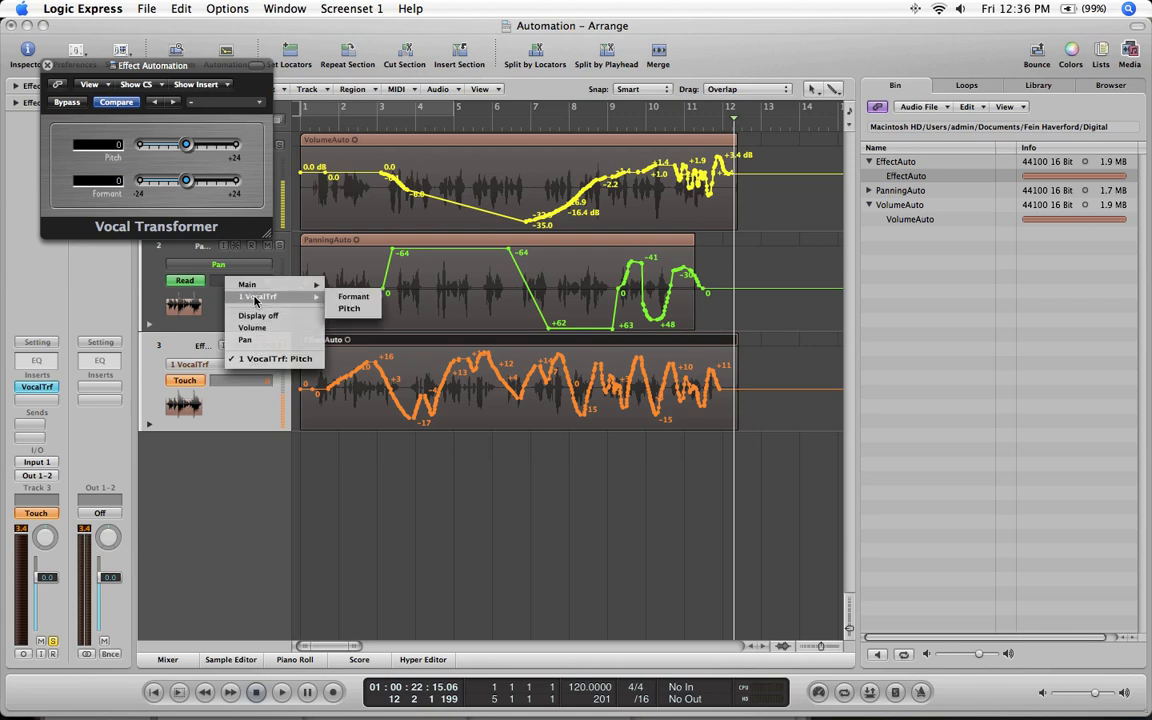
{"action": "left_click", "coordinate": [342, 298]}
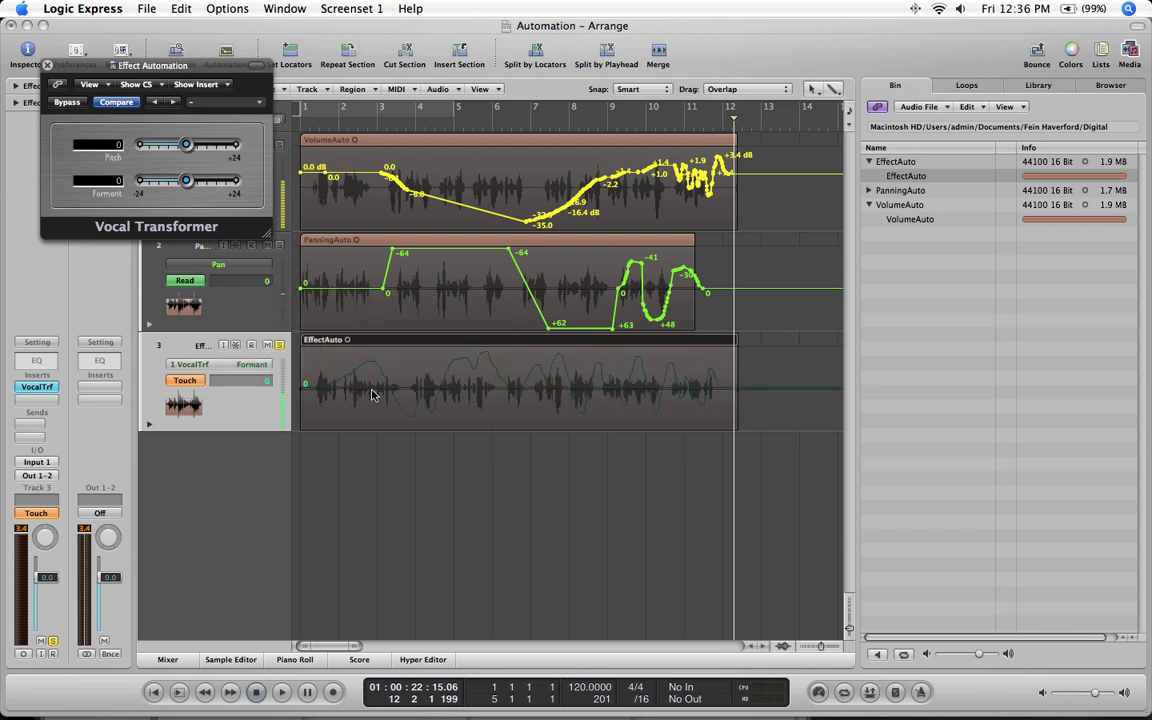
{"action": "key", "text": "Escape"}
{"action": "left_click", "coordinate": [380, 446]}
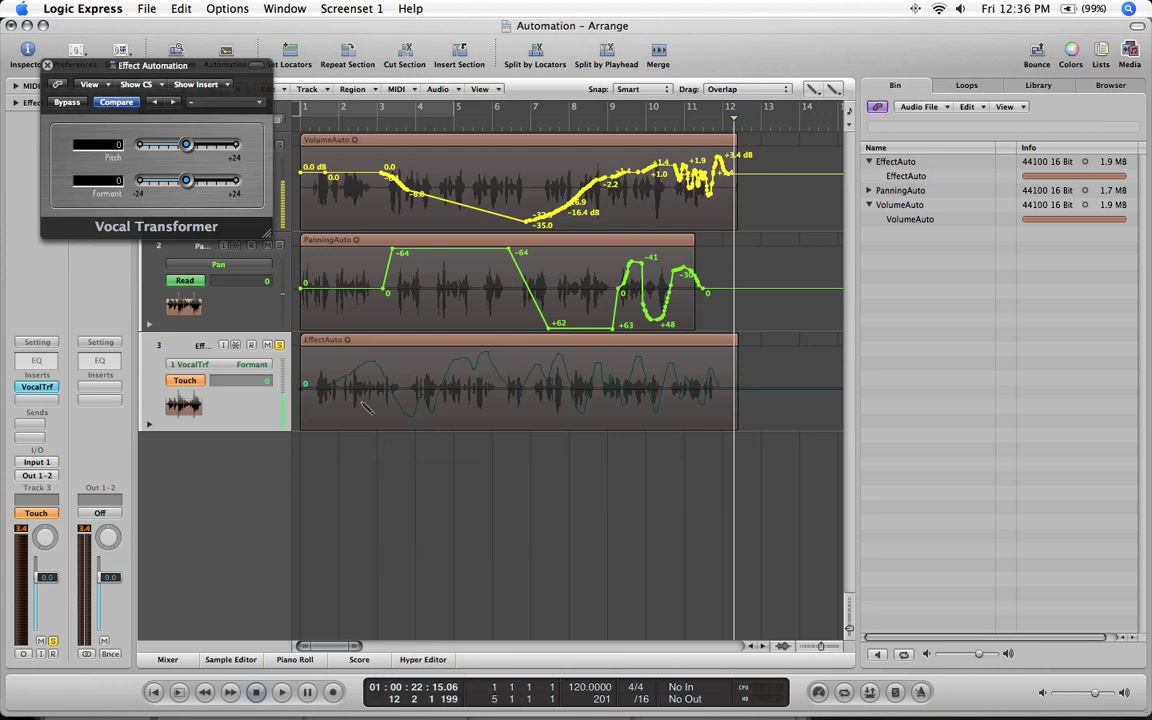
{"action": "mouse_move", "coordinate": [312, 394]}
{"action": "left_mouse_down"}
{"action": "mouse_move", "coordinate": [356, 416]}
{"action": "mouse_move", "coordinate": [377, 383]}
{"action": "mouse_move", "coordinate": [432, 362]}
{"action": "mouse_move", "coordinate": [458, 392]}
{"action": "mouse_move", "coordinate": [545, 356]}
{"action": "mouse_move", "coordinate": [584, 394]}
{"action": "mouse_move", "coordinate": [592, 422]}
{"action": "mouse_move", "coordinate": [741, 395]}
{"action": "left_mouse_up"}
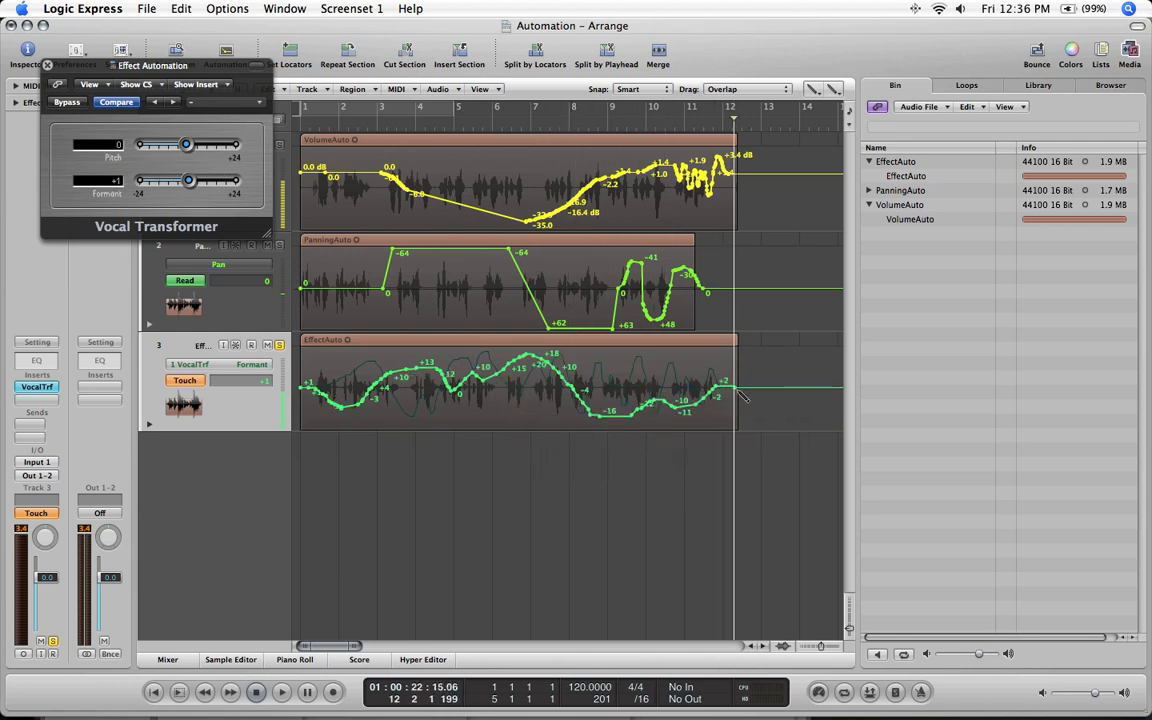
Show track 3's Volume automation and draw a freehand curve over bars 1 to 12, ranging between about -14.5 and +3.8 dB
{"action": "left_click", "coordinate": [188, 369]}
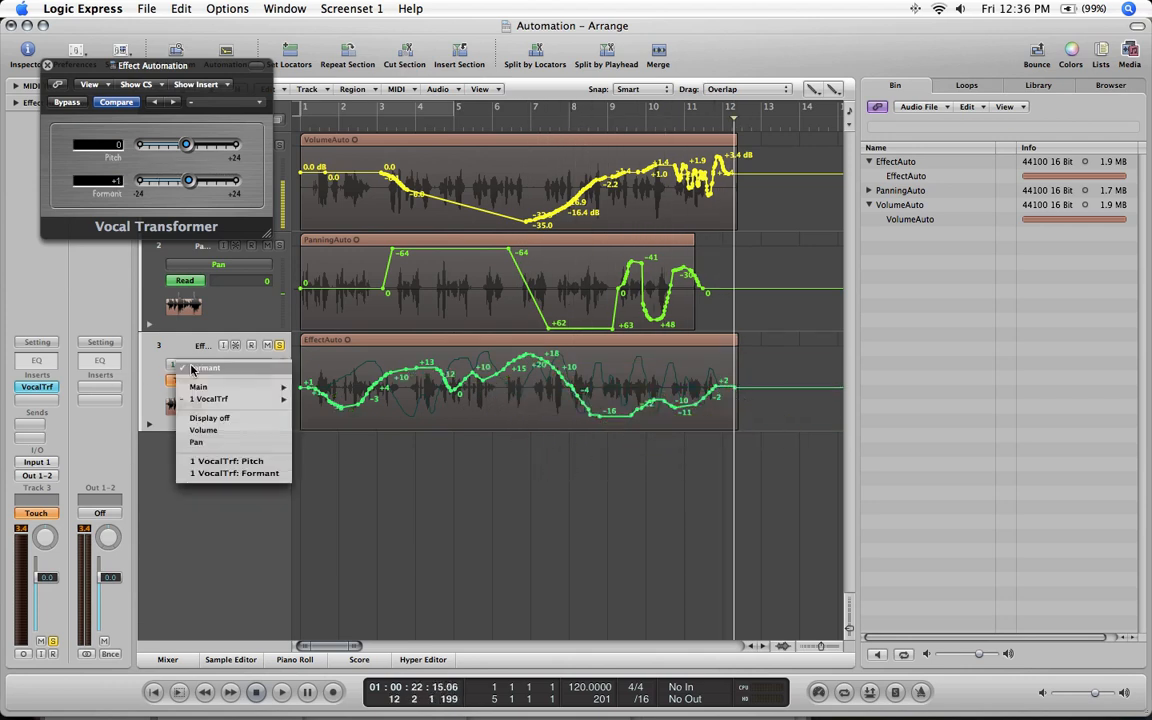
{"action": "left_click", "coordinate": [204, 431]}
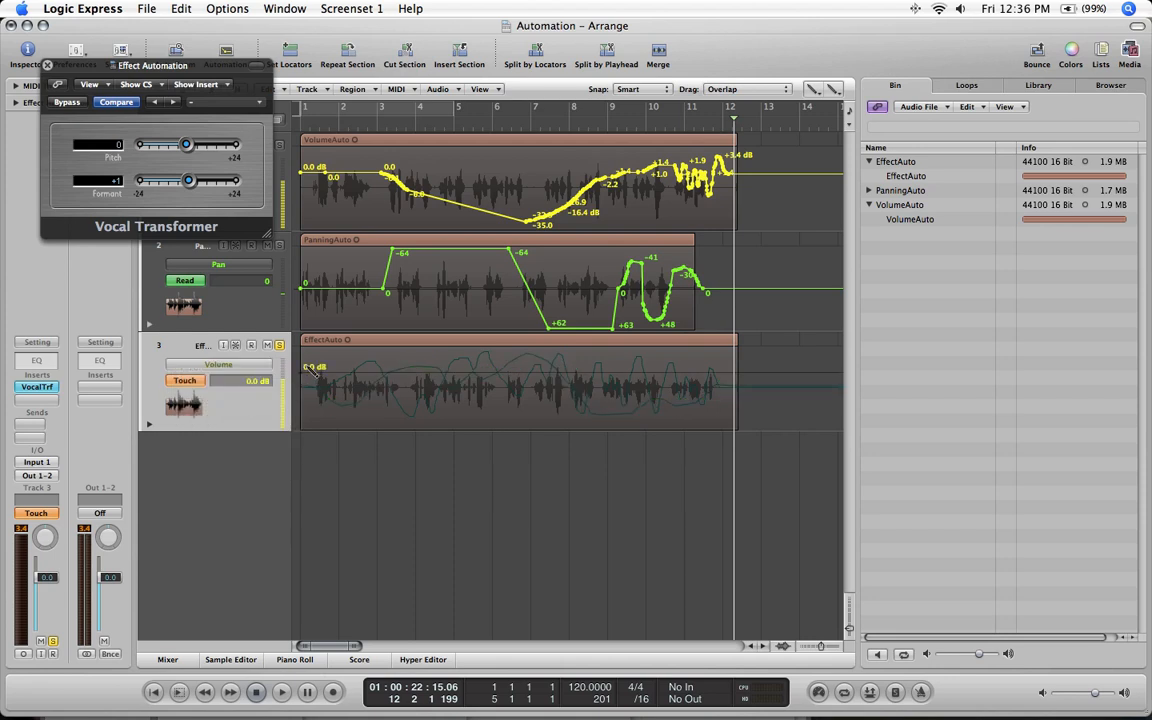
{"action": "mouse_move", "coordinate": [312, 368]}
{"action": "left_mouse_down"}
{"action": "mouse_move", "coordinate": [398, 376]}
{"action": "mouse_move", "coordinate": [461, 397]}
{"action": "mouse_move", "coordinate": [468, 412]}
{"action": "mouse_move", "coordinate": [590, 379]}
{"action": "mouse_move", "coordinate": [664, 395]}
{"action": "mouse_move", "coordinate": [617, 388]}
{"action": "mouse_move", "coordinate": [733, 363]}
{"action": "mouse_move", "coordinate": [745, 373]}
{"action": "left_mouse_up"}
Show track 3's Pan automation and draw a freehand curve over bars 1 to 12, swinging between about -28 and +46
{"action": "left_click", "coordinate": [249, 366]}
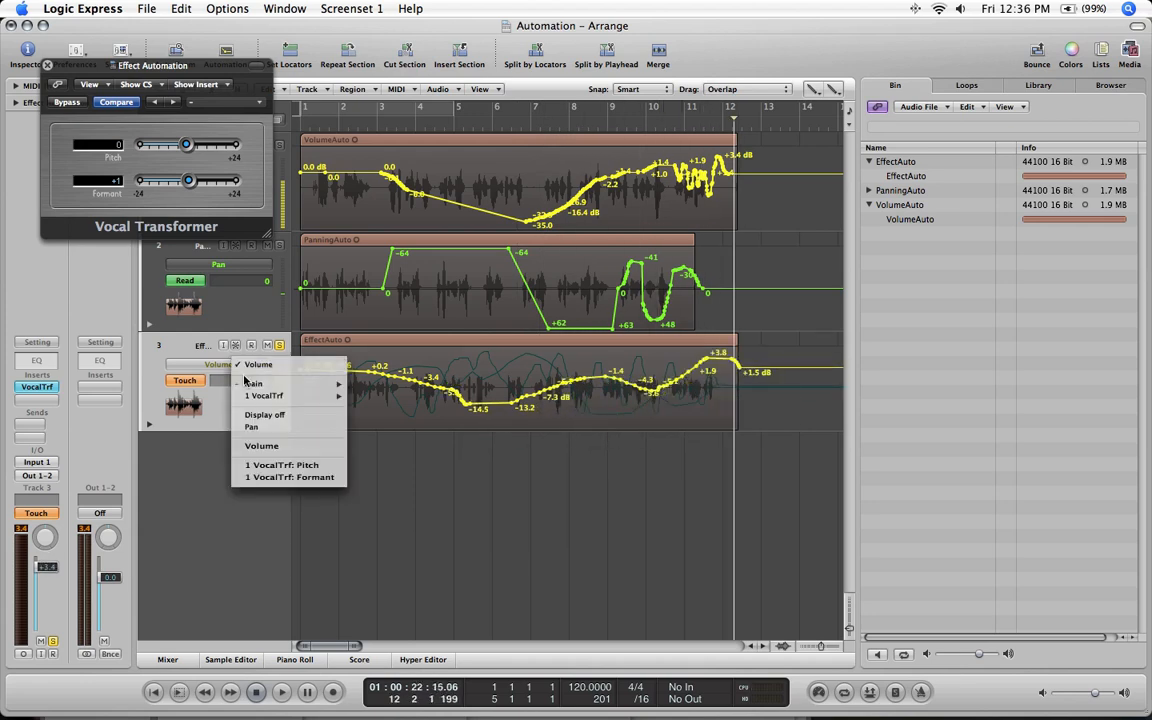
{"action": "left_click", "coordinate": [251, 428]}
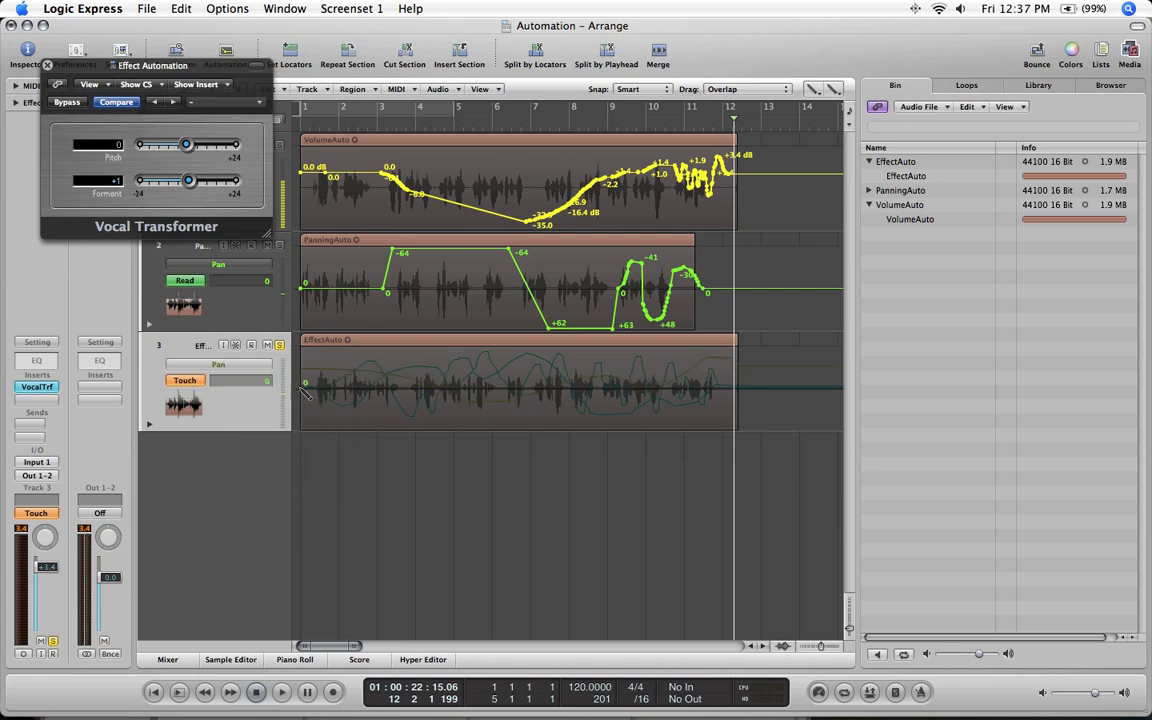
{"action": "mouse_move", "coordinate": [301, 389]}
{"action": "left_mouse_down"}
{"action": "mouse_move", "coordinate": [335, 376]}
{"action": "mouse_move", "coordinate": [438, 405]}
{"action": "mouse_move", "coordinate": [541, 374]}
{"action": "mouse_move", "coordinate": [575, 420]}
{"action": "mouse_move", "coordinate": [645, 418]}
{"action": "mouse_move", "coordinate": [715, 382]}
{"action": "mouse_move", "coordinate": [740, 392]}
{"action": "mouse_move", "coordinate": [700, 400]}
{"action": "mouse_move", "coordinate": [720, 388]}
{"action": "mouse_move", "coordinate": [740, 397]}
{"action": "left_mouse_up"}
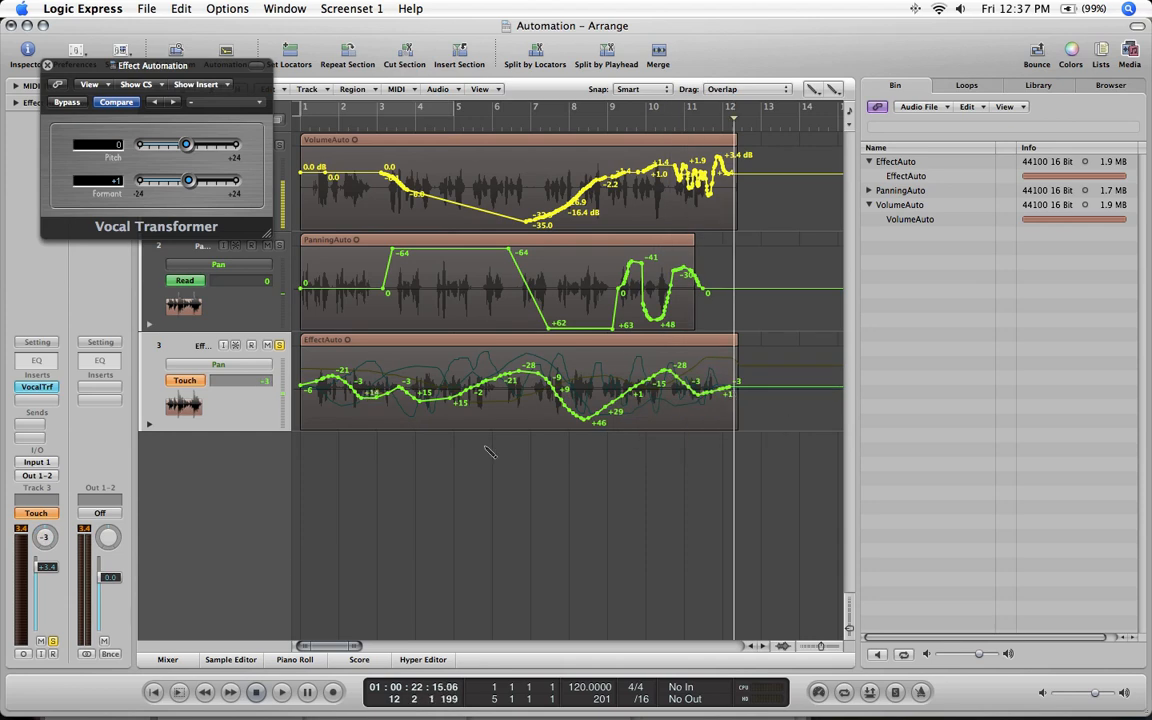
Play track 3 from the start with the mixer open and move the Vocal Transformer window beside its channel strip to examine the automated controls
{"action": "key", "text": "x"}
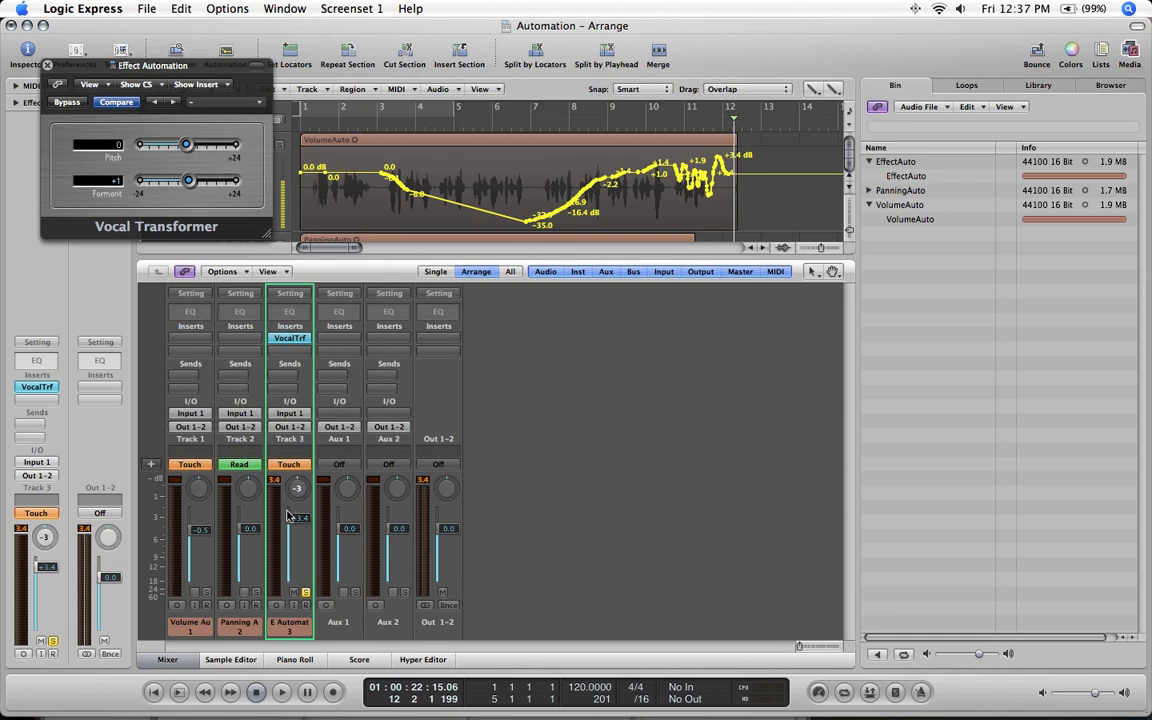
{"action": "key", "text": "Return"}
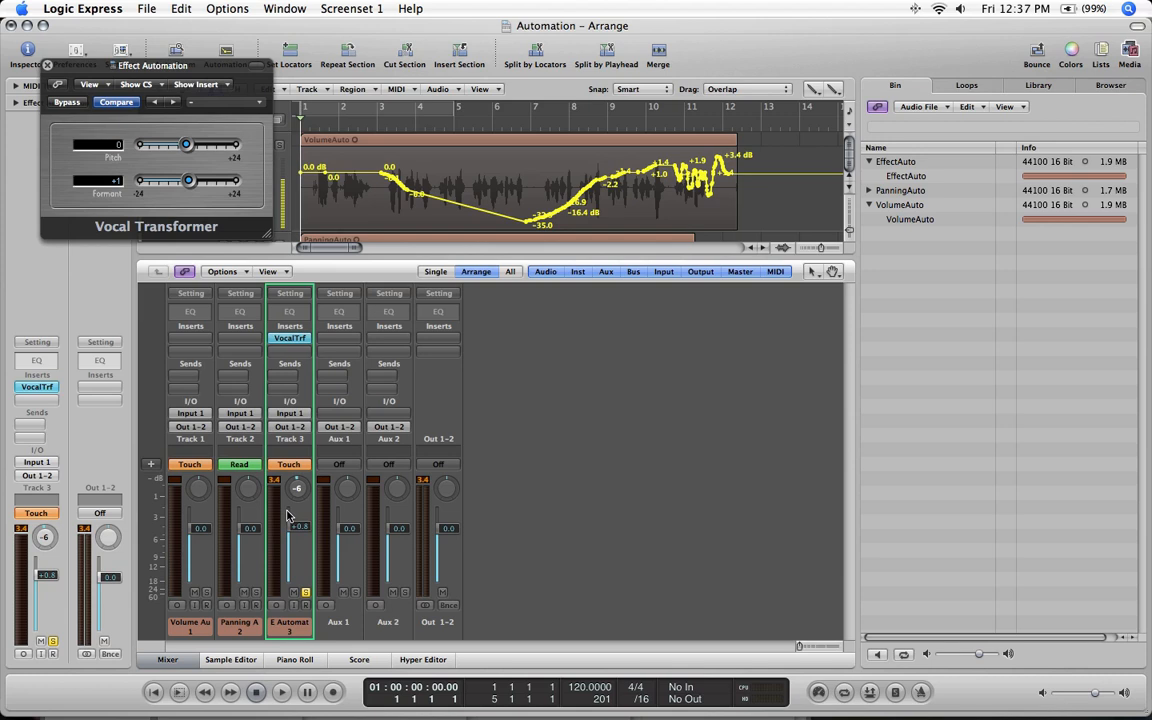
{"action": "key", "text": "space"}
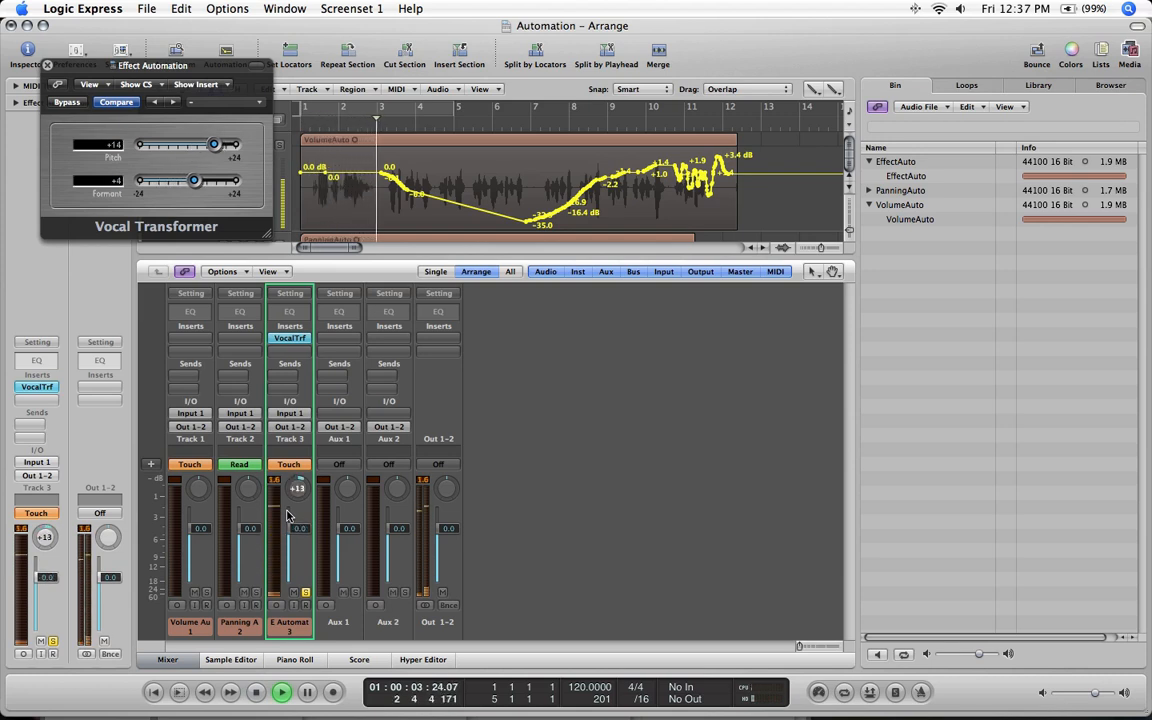
{"action": "left_click_drag", "start_coordinate": [141, 67], "coordinate": [423, 421]}
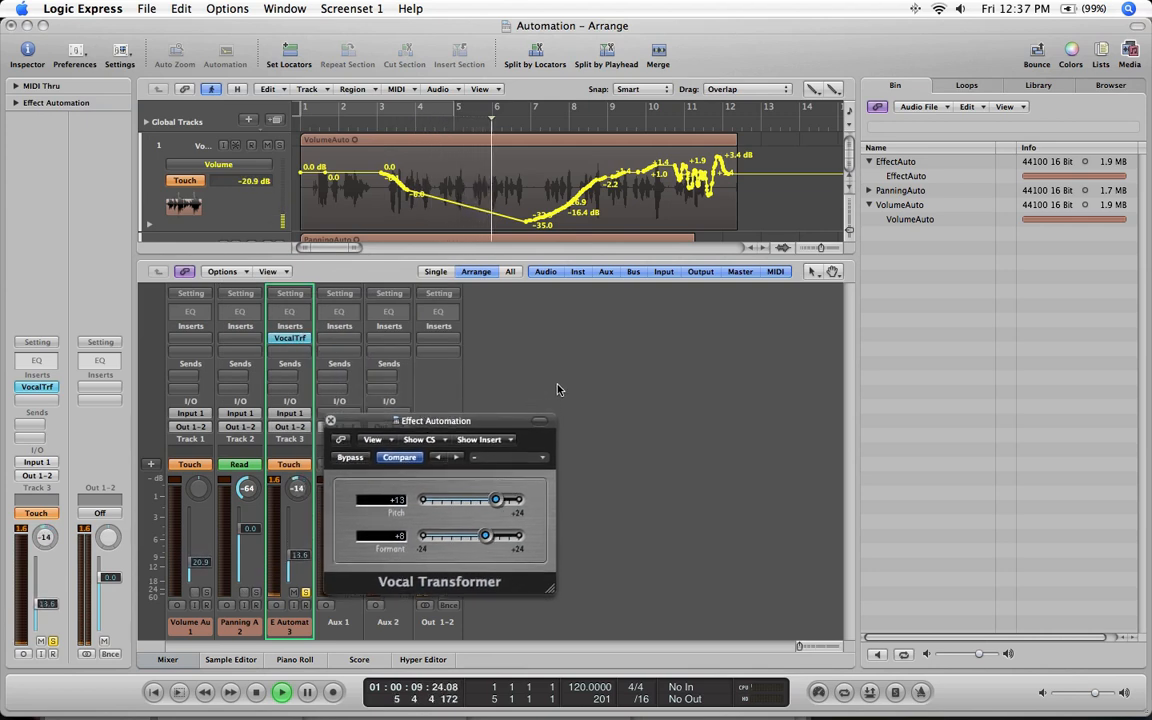